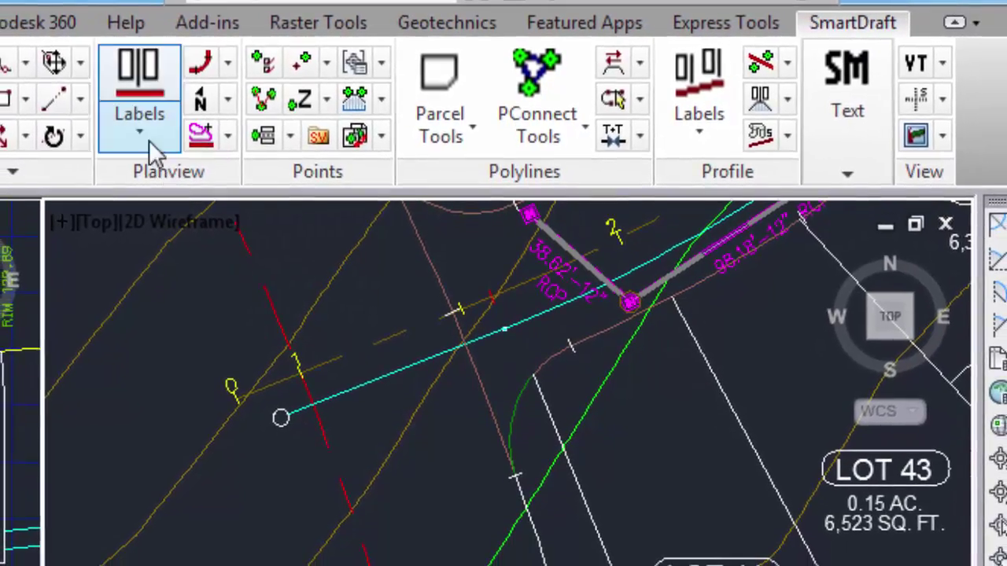
# Step: Launch Planview Structure Label from SmartDraft's Planview Labels list
pyautogui.click(135, 124)
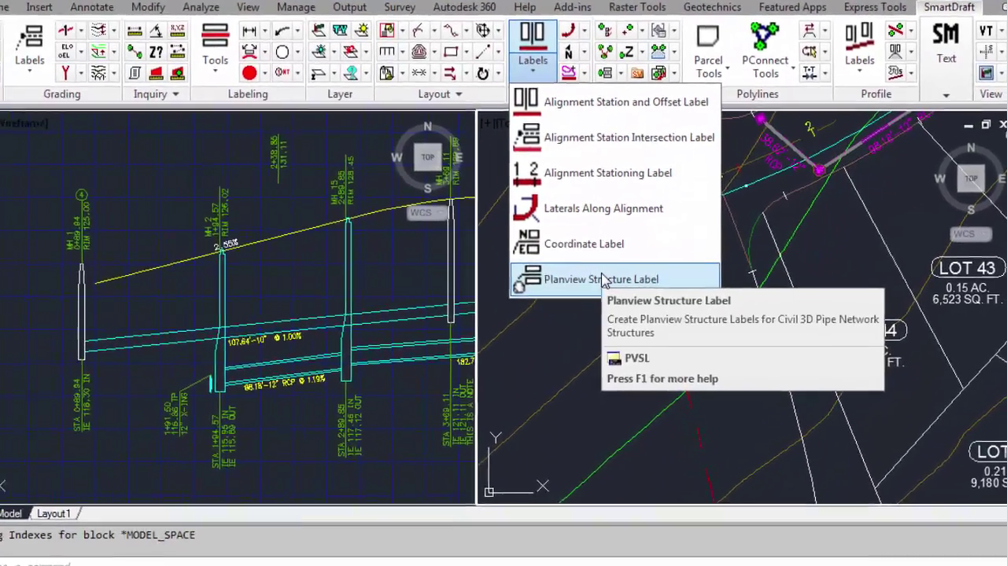
pyautogui.click(602, 280)
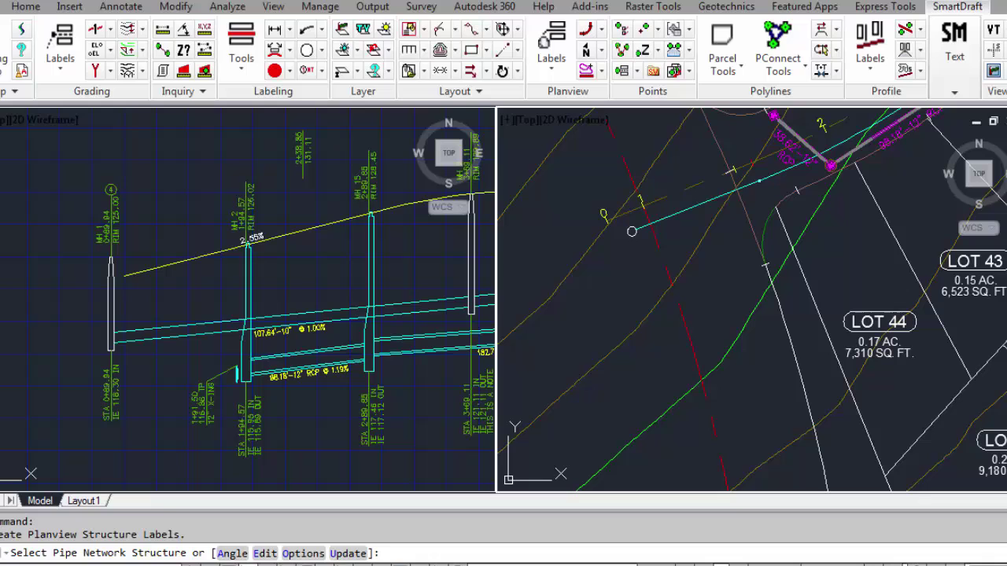
# Step: In the label options, give the station line prefix STA, no suffix, placed 1 Above
pyautogui.click(279, 564)
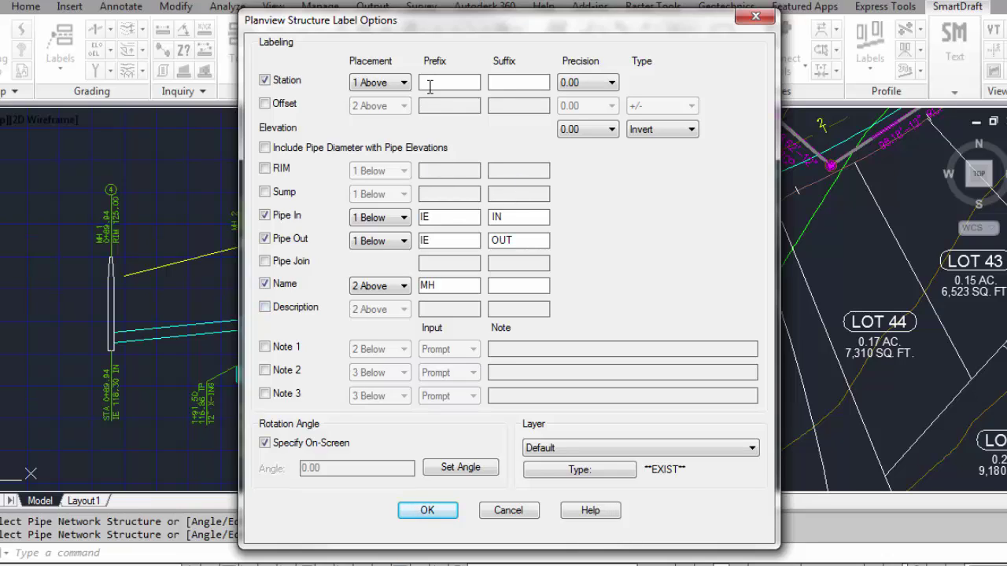
pyautogui.write('STA')
pyautogui.click(506, 82)
pyautogui.write('st')
pyautogui.press('BackSpace')
pyautogui.press('BackSpace')
pyautogui.write('STA')
pyautogui.press('BackSpace')
pyautogui.press('BackSpace')
pyautogui.press('BackSpace')
pyautogui.click(378, 82)
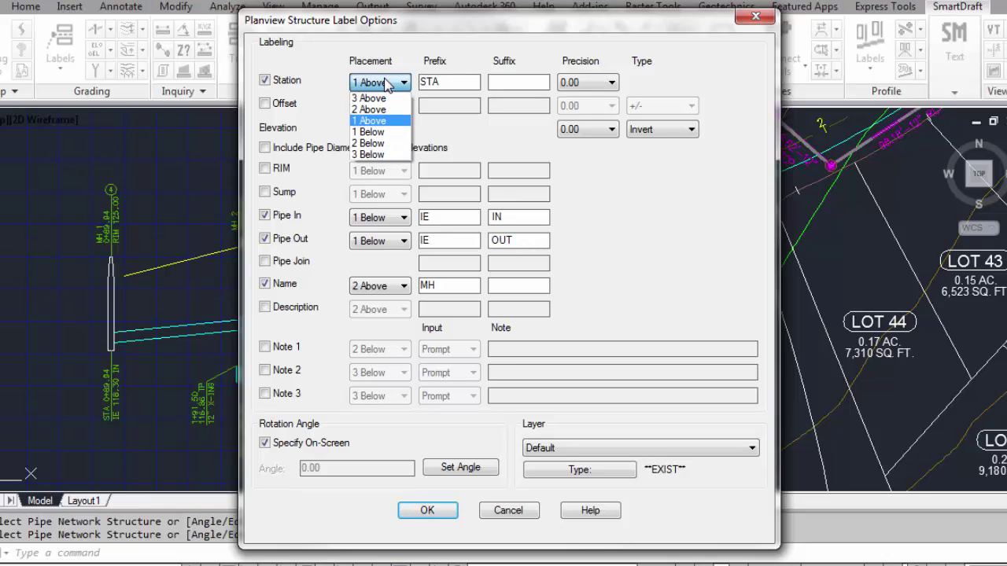
# Step: Keep station at 1 Above and enable the offset line at 2 Above, 0.00 precision, +/- type
pyautogui.click(382, 122)
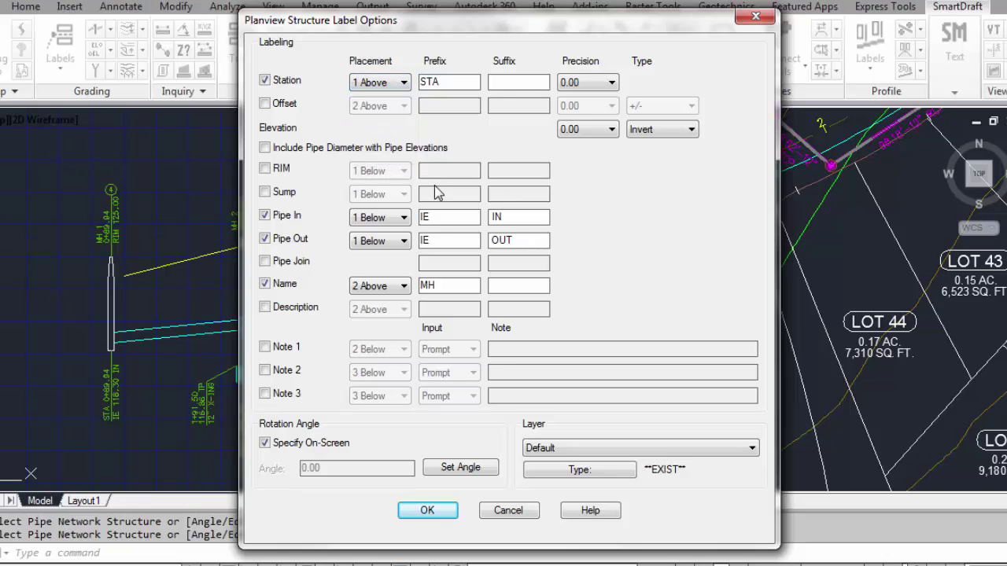
pyautogui.click(282, 104)
pyautogui.click(388, 106)
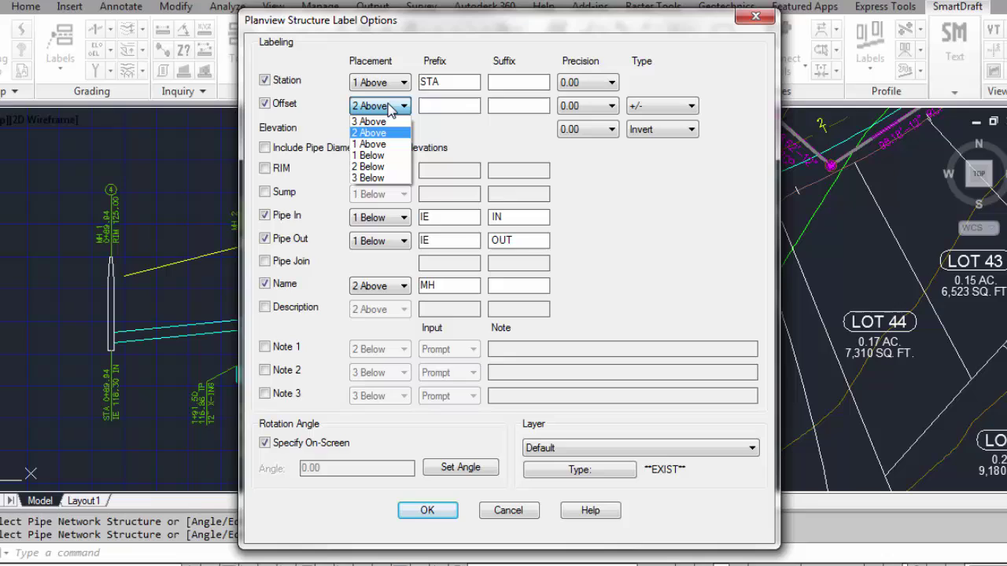
pyautogui.click(512, 110)
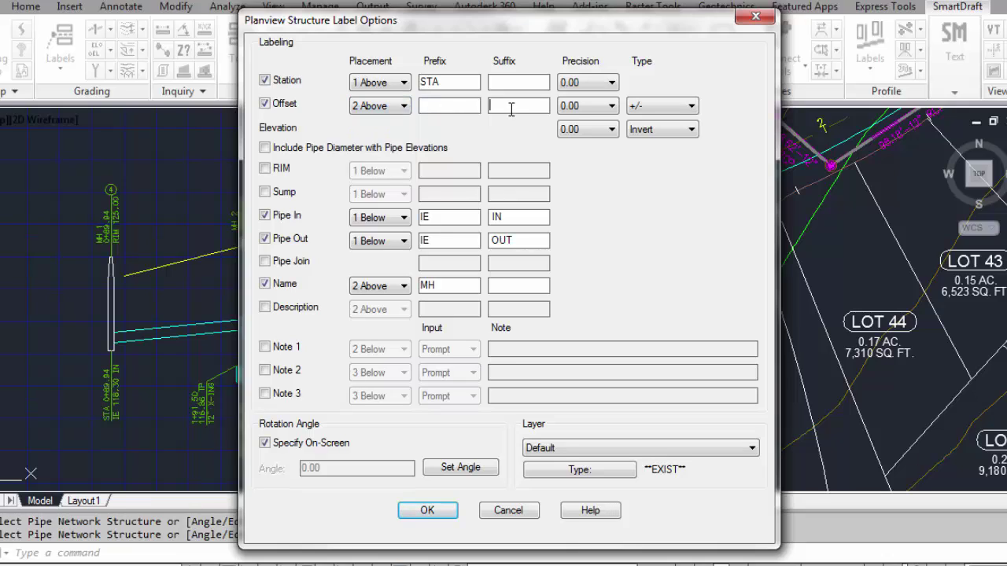
pyautogui.press('Tab')
pyautogui.click(678, 110)
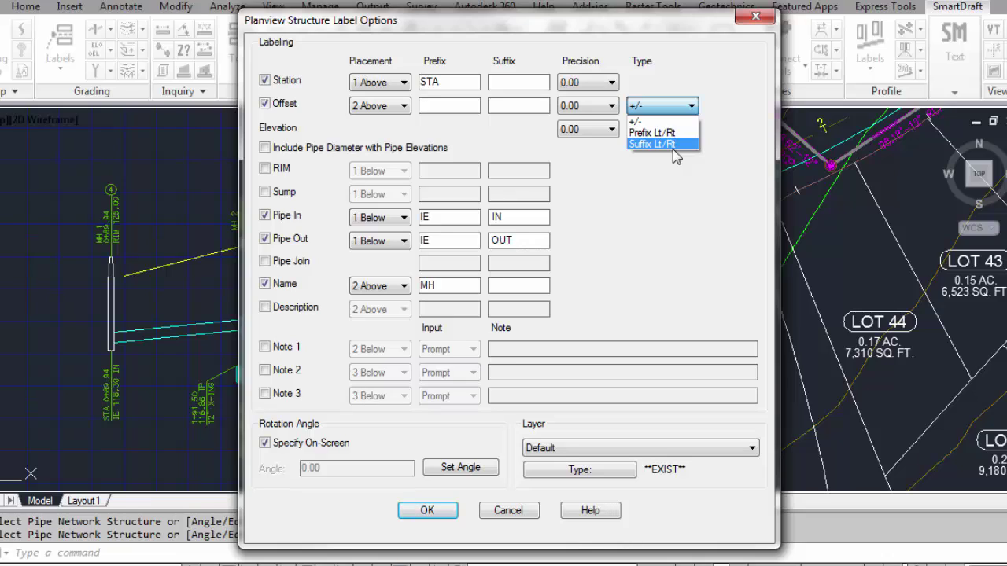
# Step: Turn the offset line off and keep elevations at 0.00 precision with Invert type
pyautogui.click(582, 118)
pyautogui.click(264, 103)
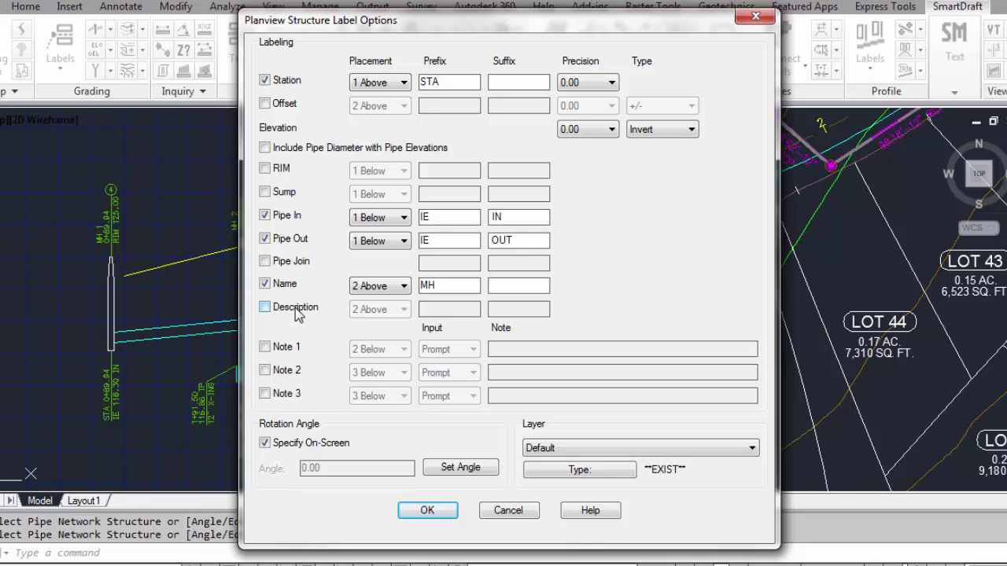
pyautogui.click(591, 132)
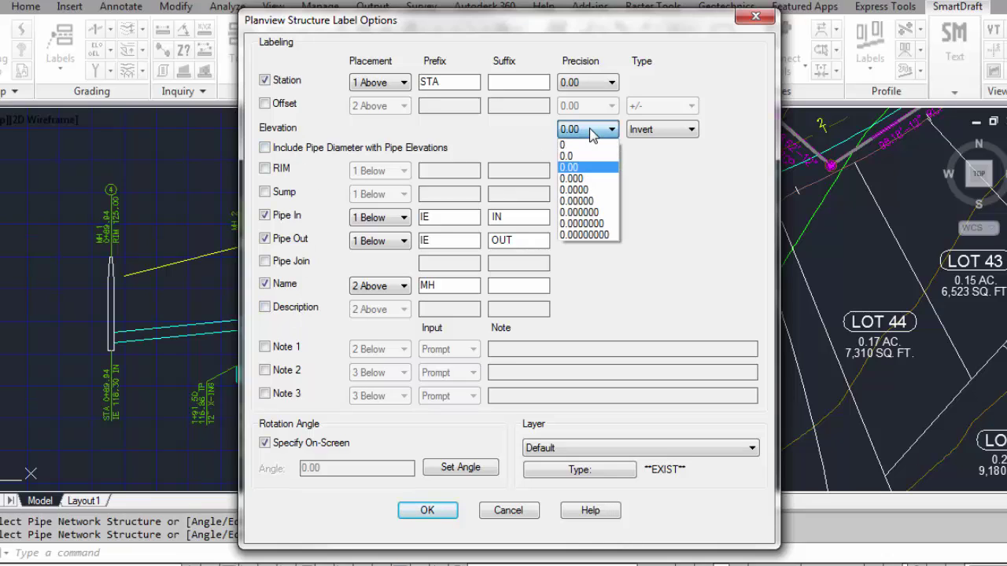
pyautogui.click(592, 132)
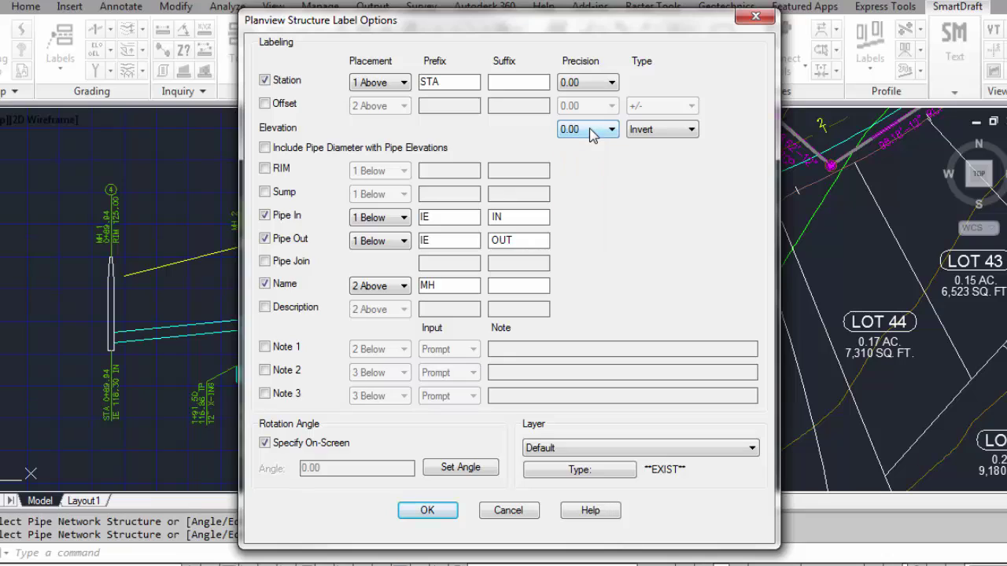
pyautogui.click(643, 132)
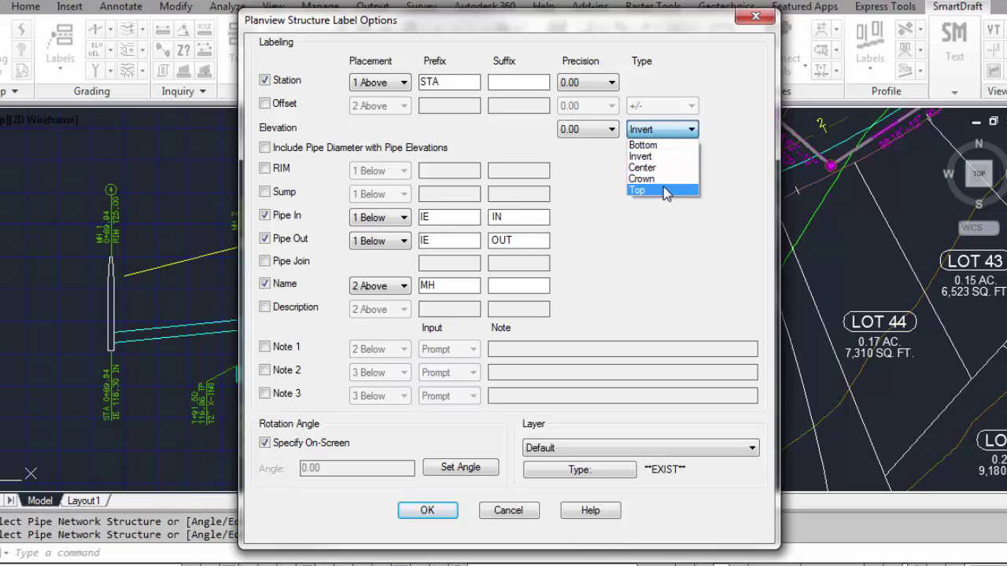
pyautogui.click(655, 156)
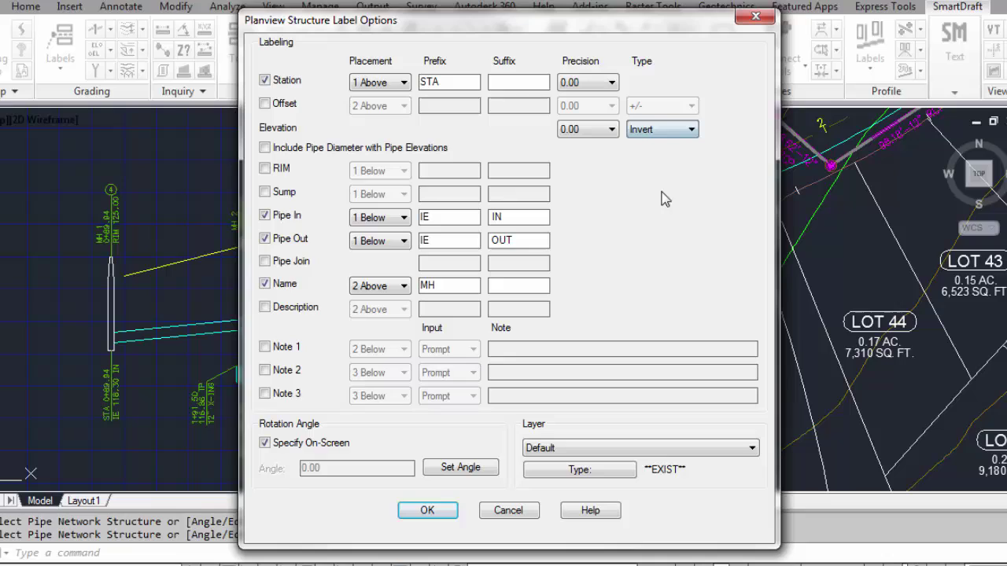
# Step: Include pipe diameters with elevations and add a constant Note 1 reading 'THIS IS A NOTE'
pyautogui.click(279, 153)
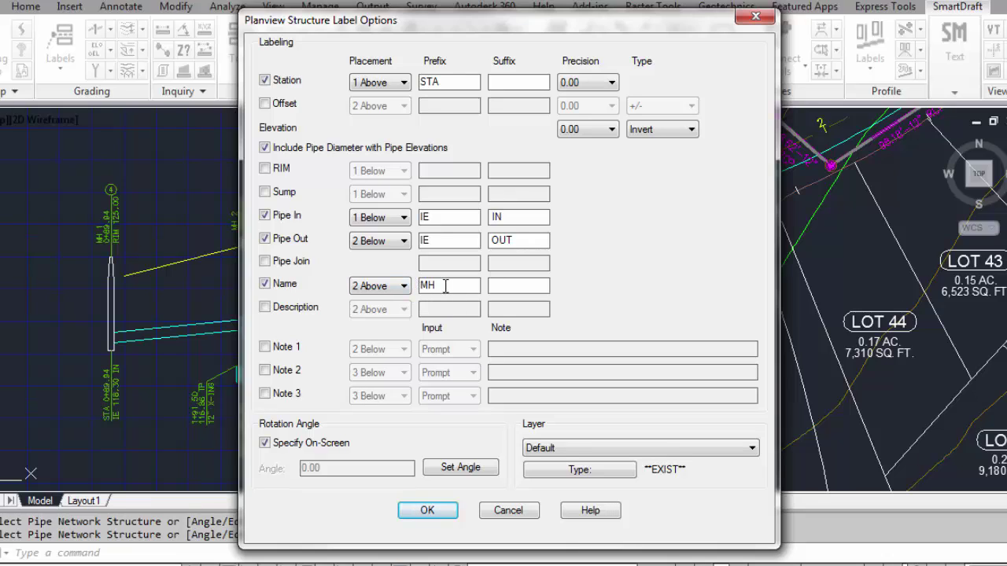
pyautogui.click(445, 285)
pyautogui.click(269, 348)
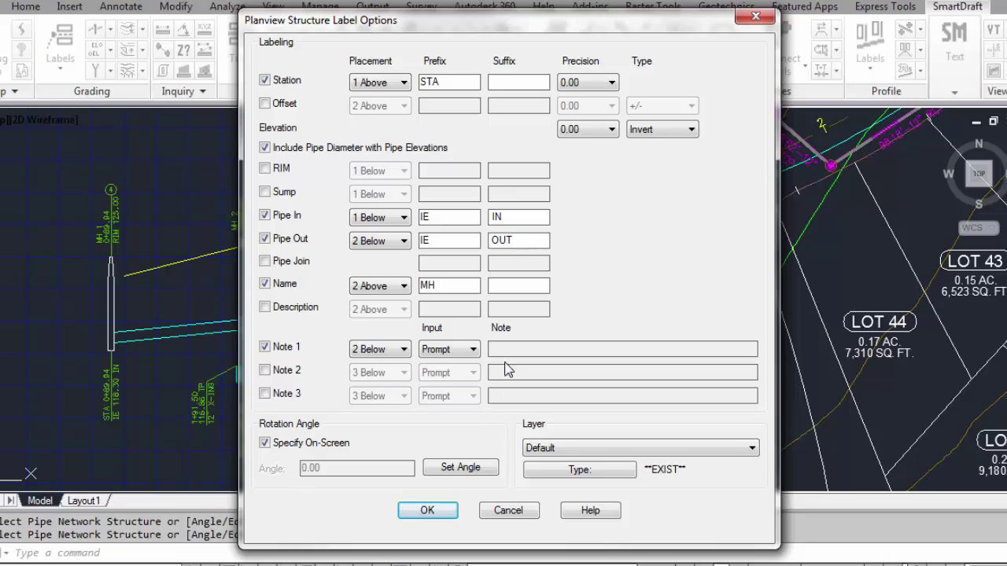
pyautogui.click(438, 352)
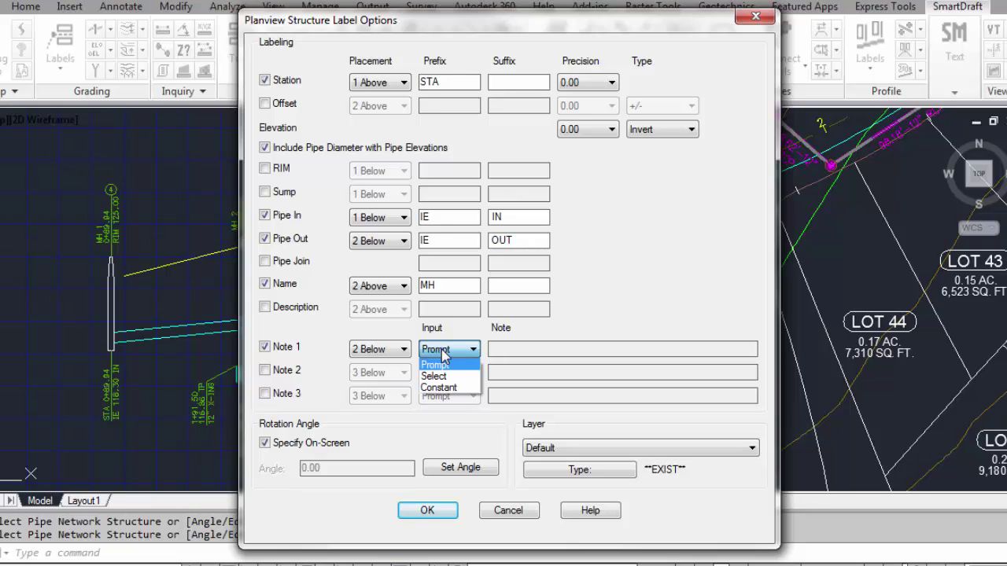
pyautogui.click(435, 376)
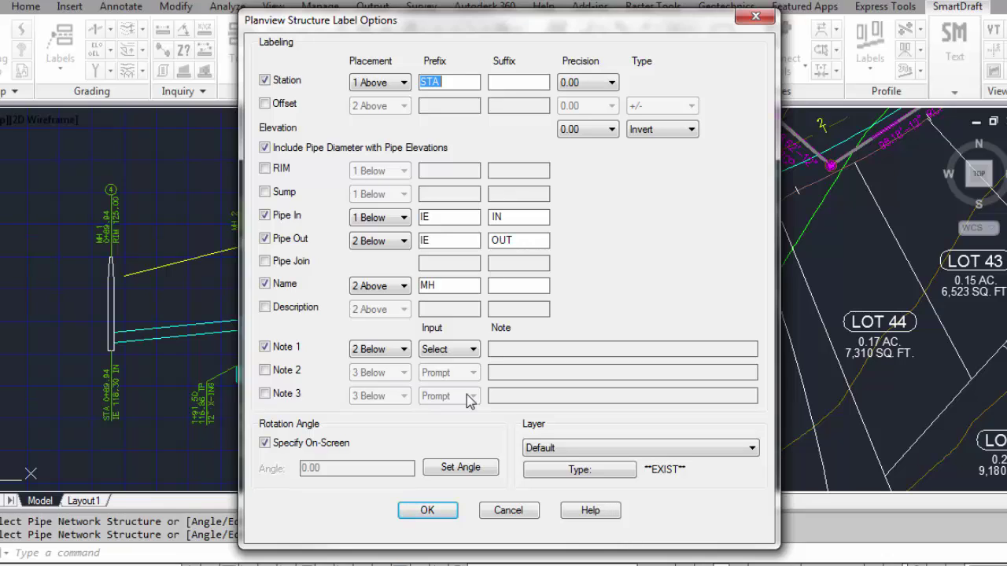
pyautogui.click(462, 348)
pyautogui.click(445, 363)
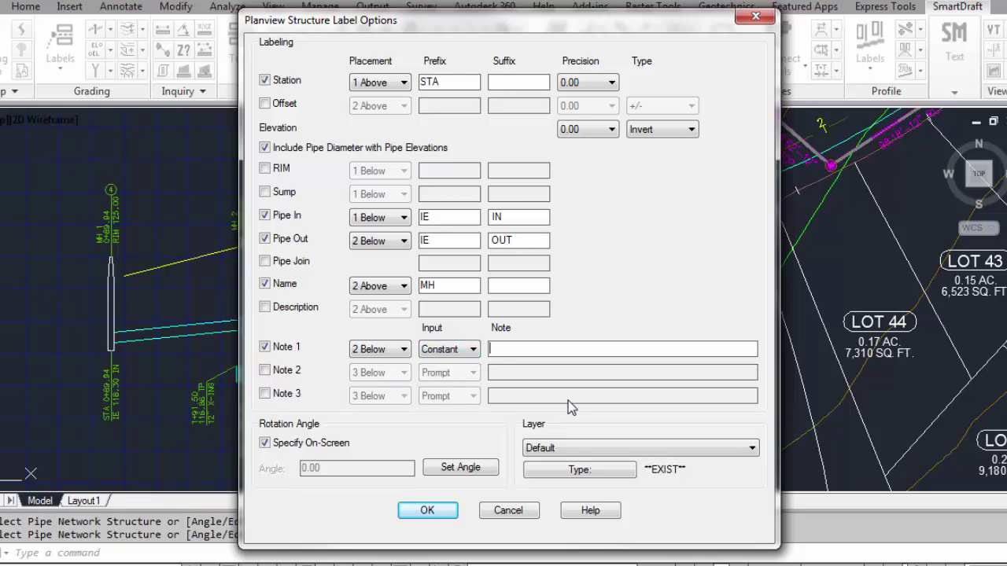
pyautogui.write('THIS IS A NOTE')
# Step: Turn Note 1 off, keep the Default layer with *PROP* layer type, and accept the options
pyautogui.click(284, 349)
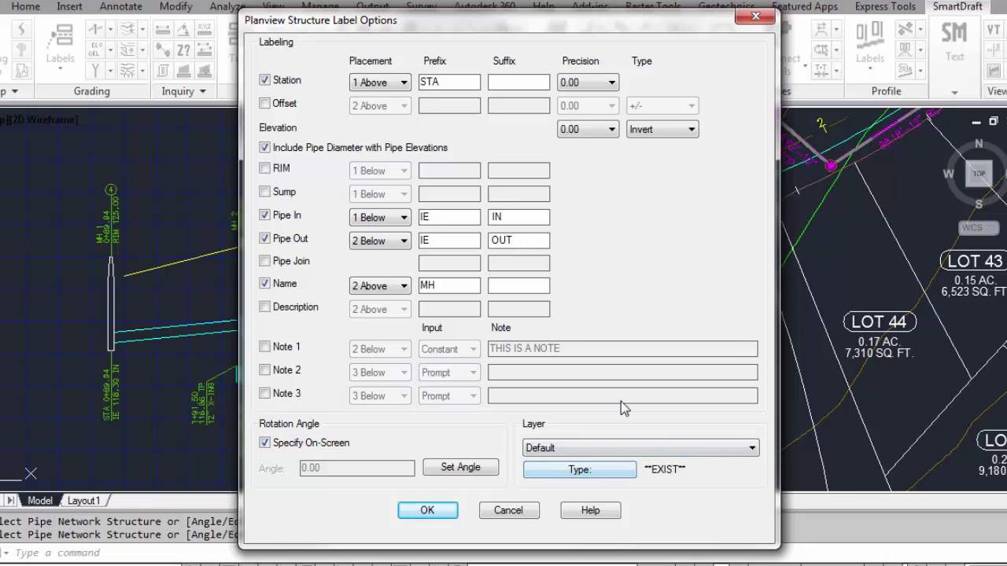
pyautogui.click(581, 453)
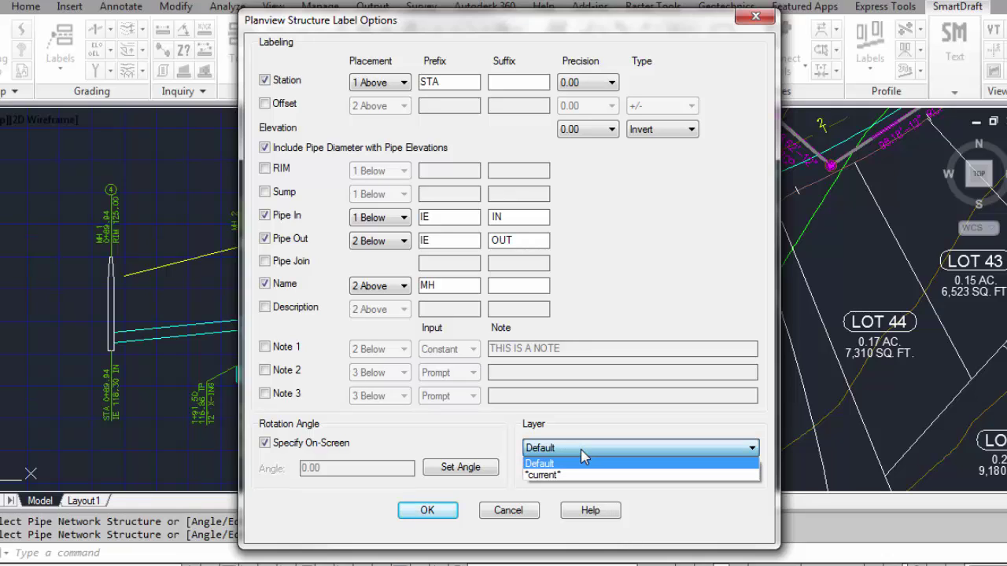
pyautogui.click(581, 462)
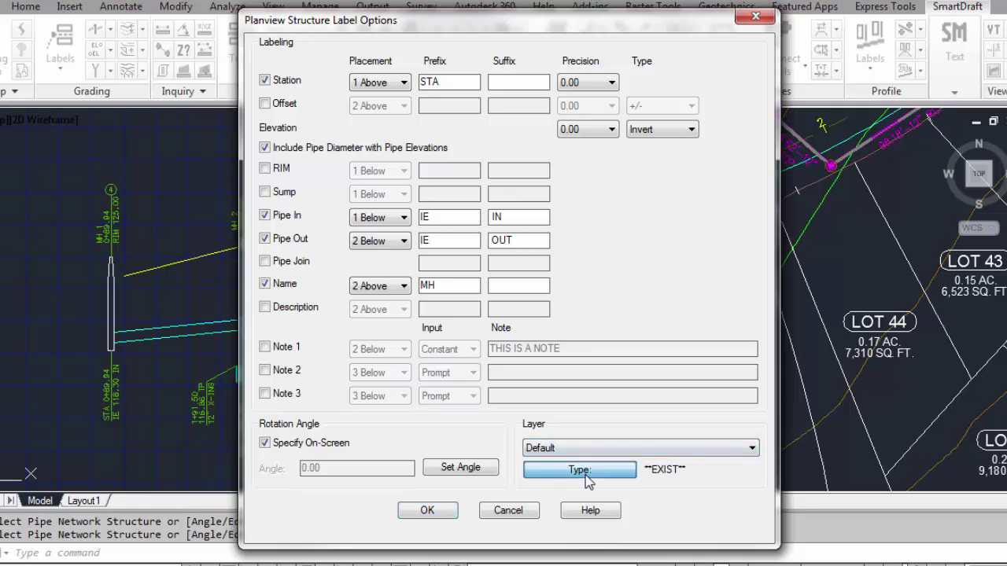
pyautogui.click(580, 470)
pyautogui.click(625, 469)
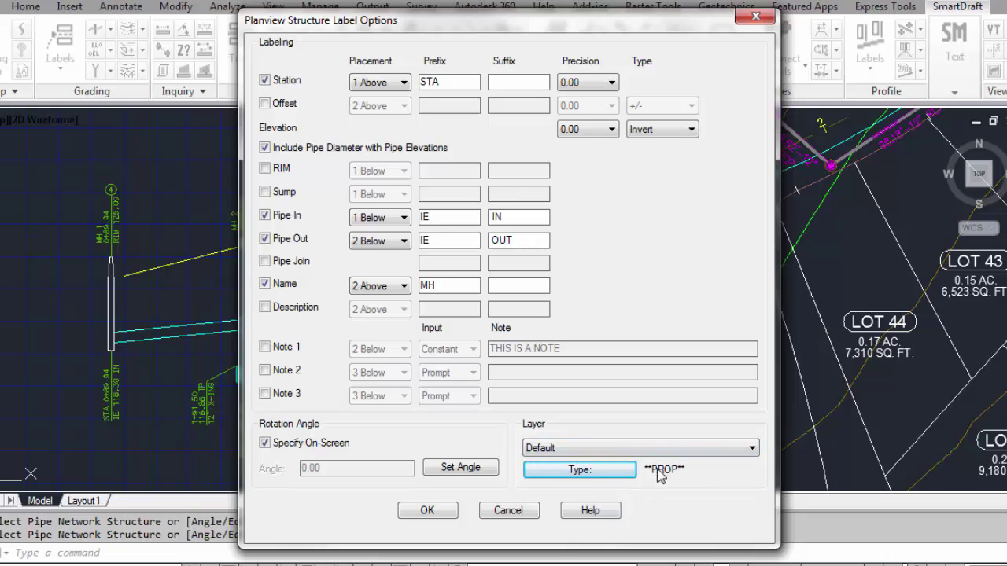
pyautogui.click(602, 473)
pyautogui.click(591, 470)
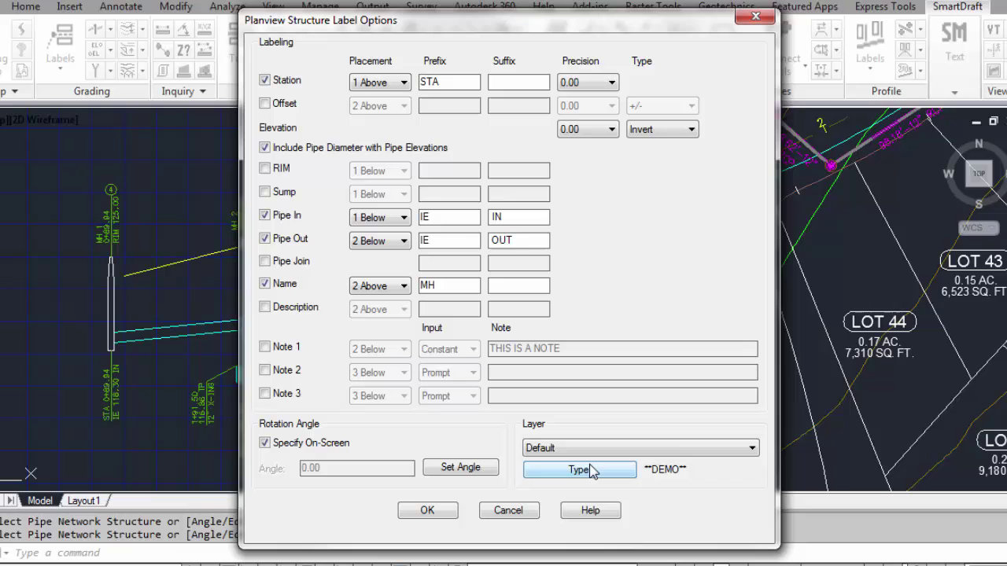
pyautogui.click(591, 470)
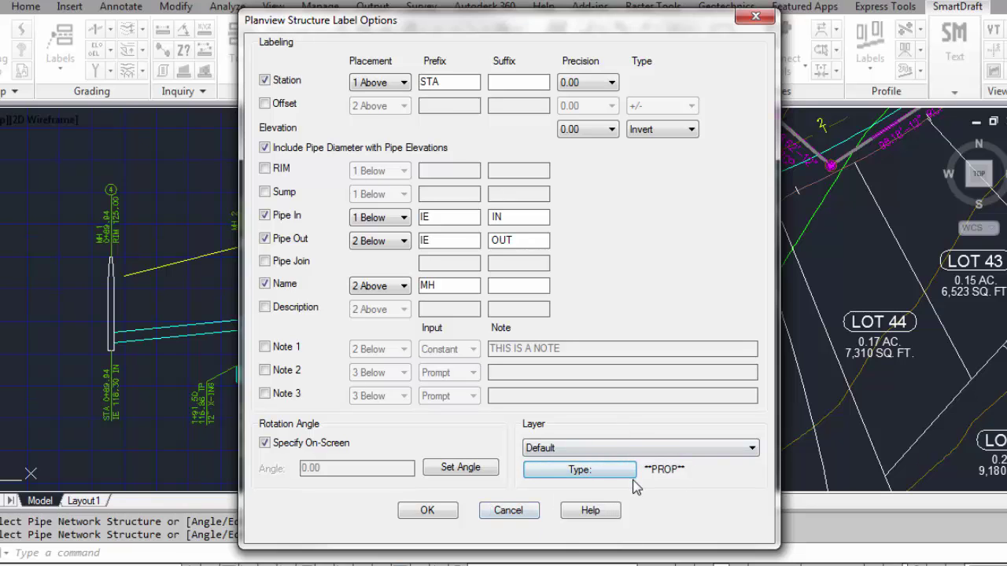
pyautogui.click(426, 511)
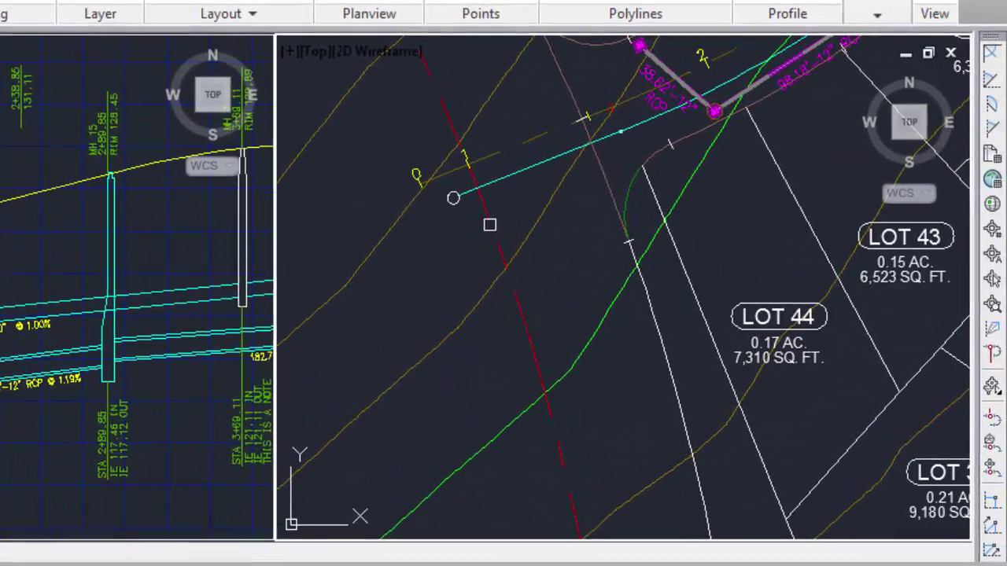
# Step: Place the MH 1 label (STA 0+89.94, IE 118.30 IN 10") and select MH 2 next
pyautogui.click(390, 186)
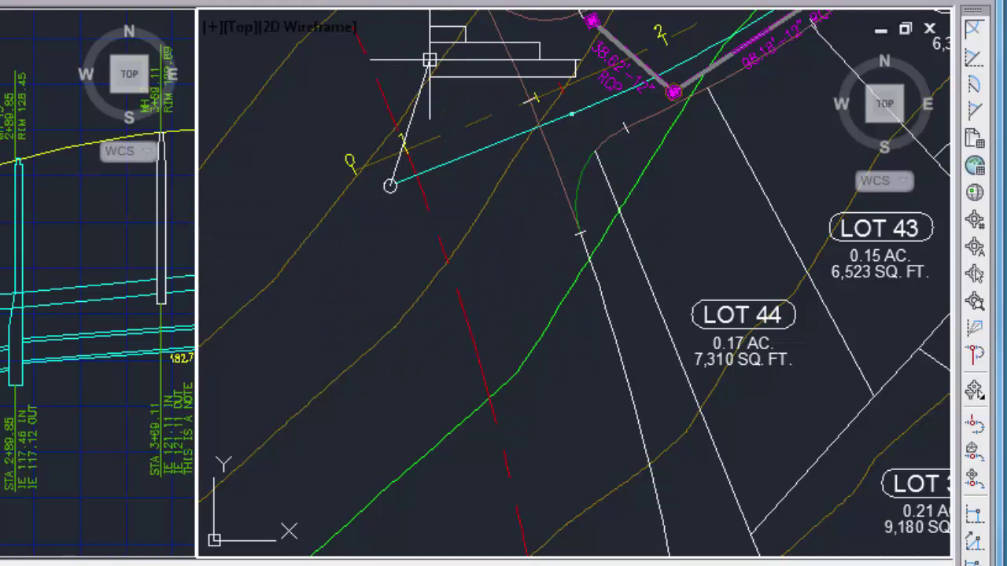
pyautogui.click(461, 303)
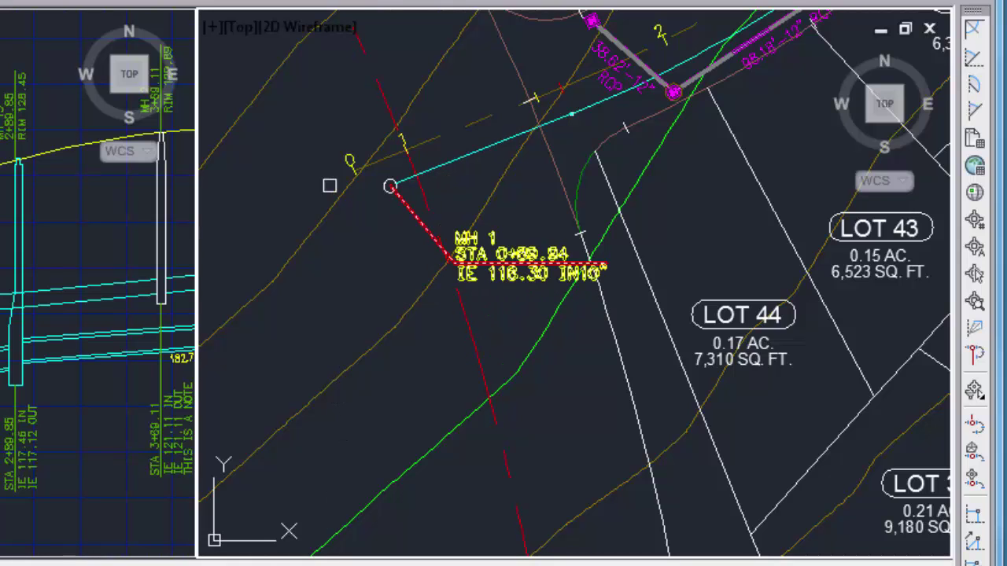
pyautogui.scroll(-2, 748, 45)
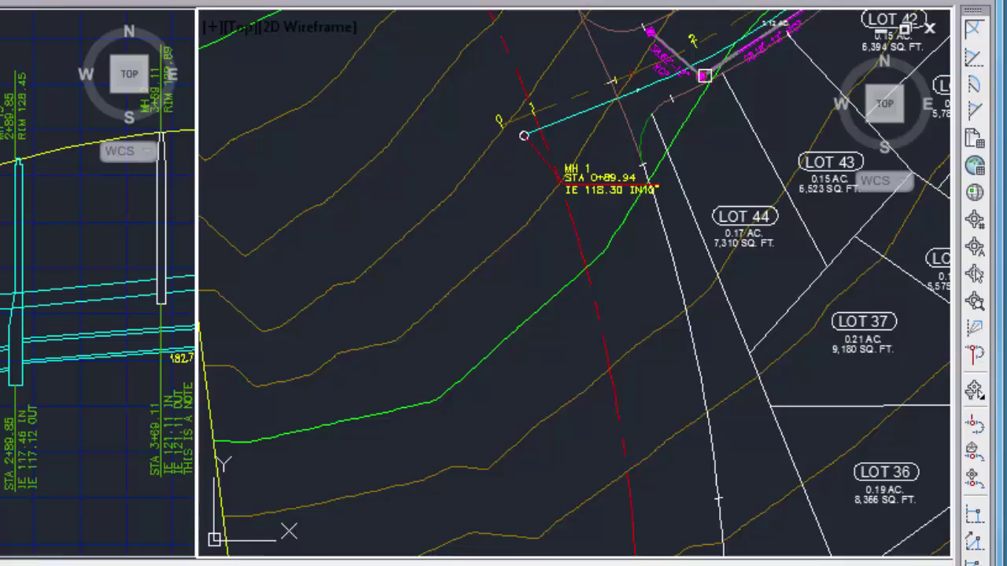
pyautogui.scroll(5, 710, 65)
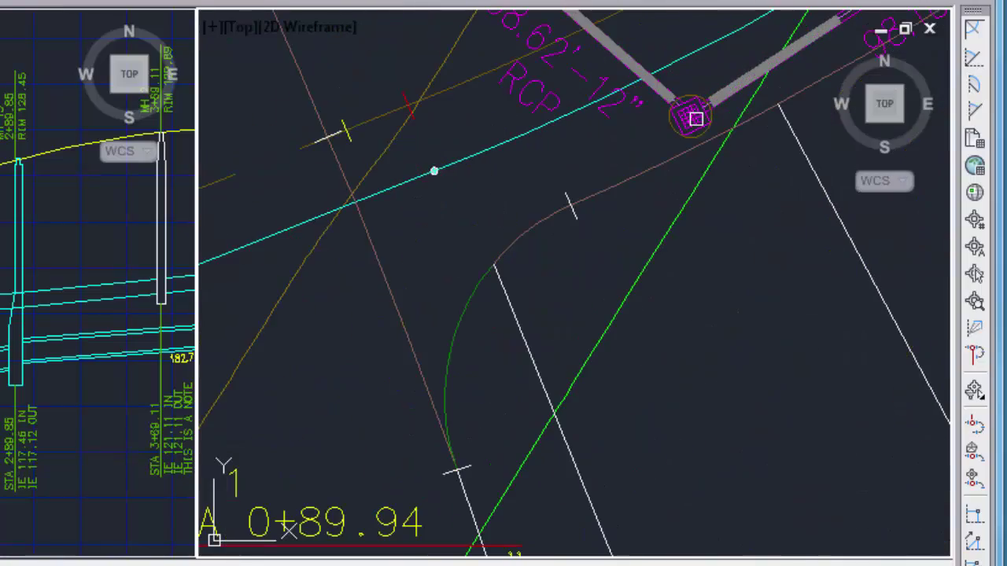
pyautogui.click(695, 115)
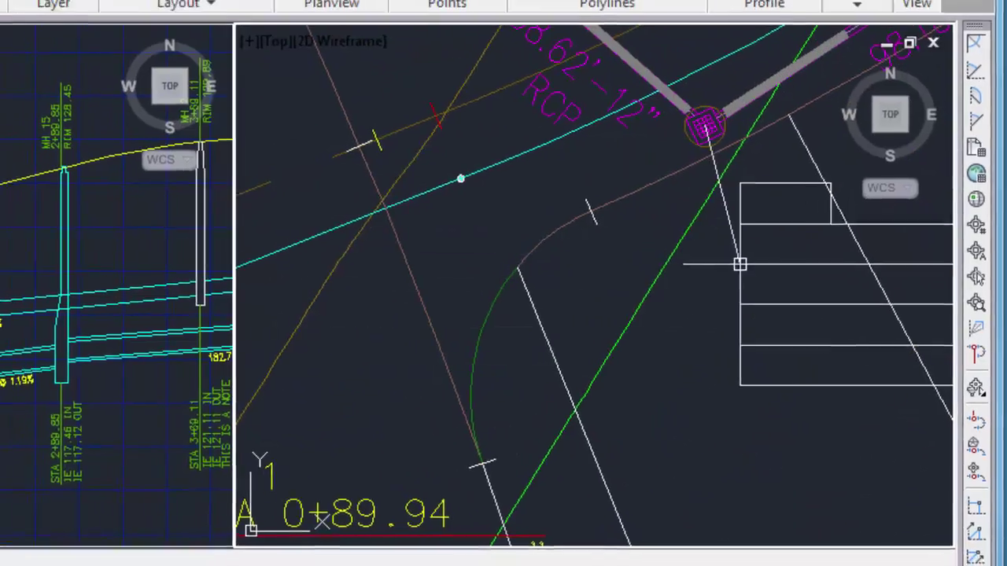
pyautogui.scroll(-5, 740, 263)
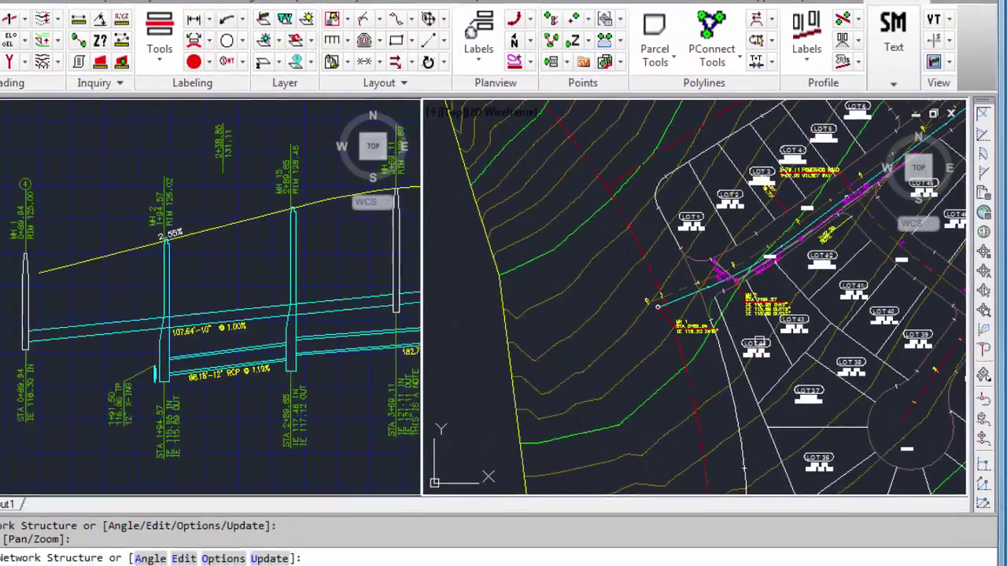
# Step: Via the O options, add a trailing space to the Pipe In suffix so it reads IN 10"
pyautogui.scroll(3, 517, 405)
pyautogui.write('o')
pyautogui.press('Return')
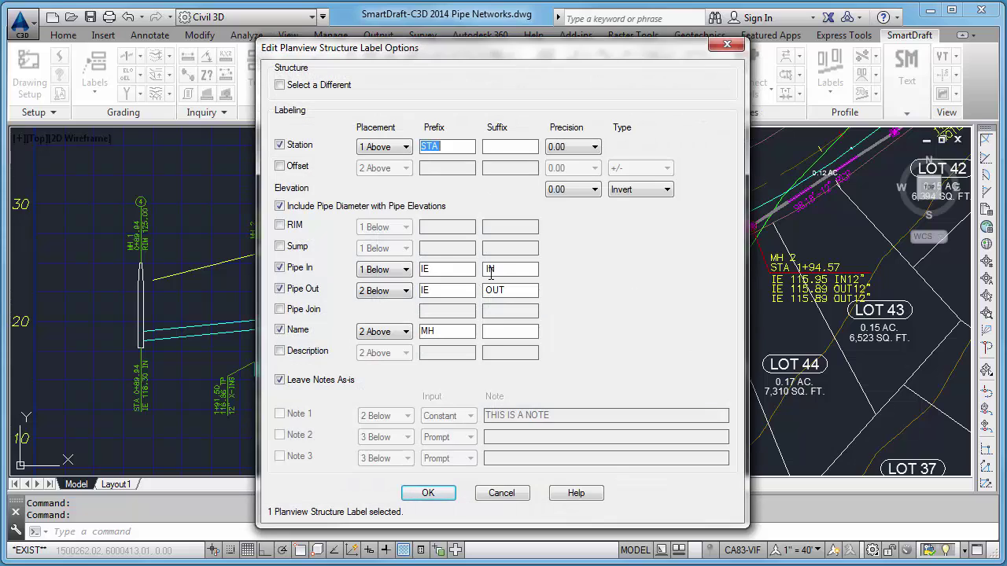
pyautogui.click(513, 288)
pyautogui.click(428, 493)
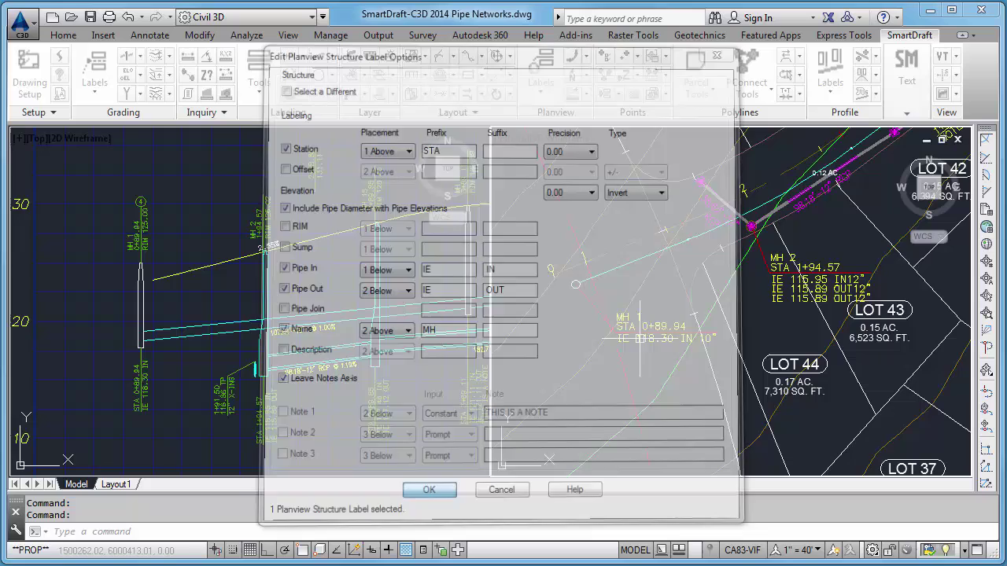
pyautogui.scroll(5, 706, 302)
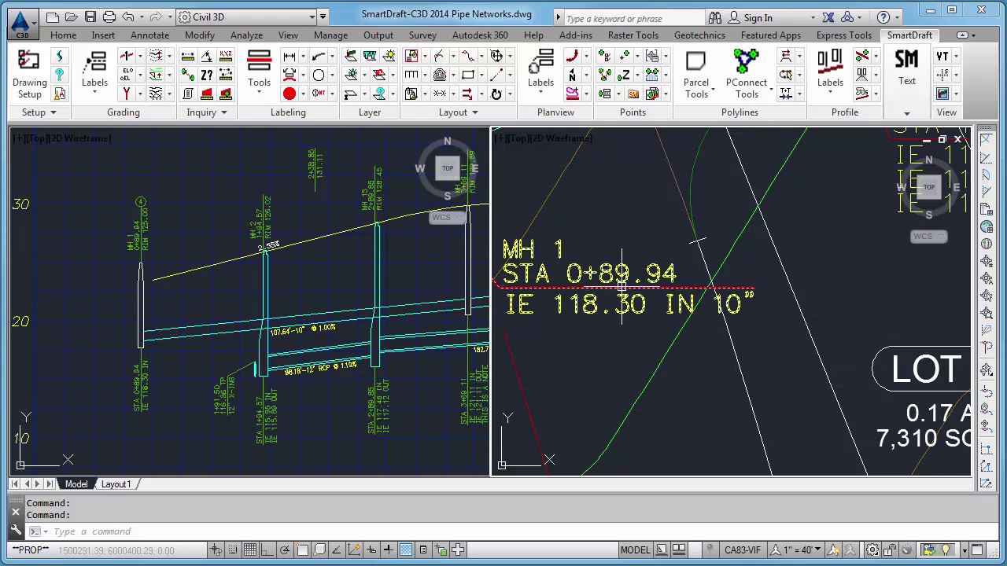
pyautogui.scroll(-4, 635, 348)
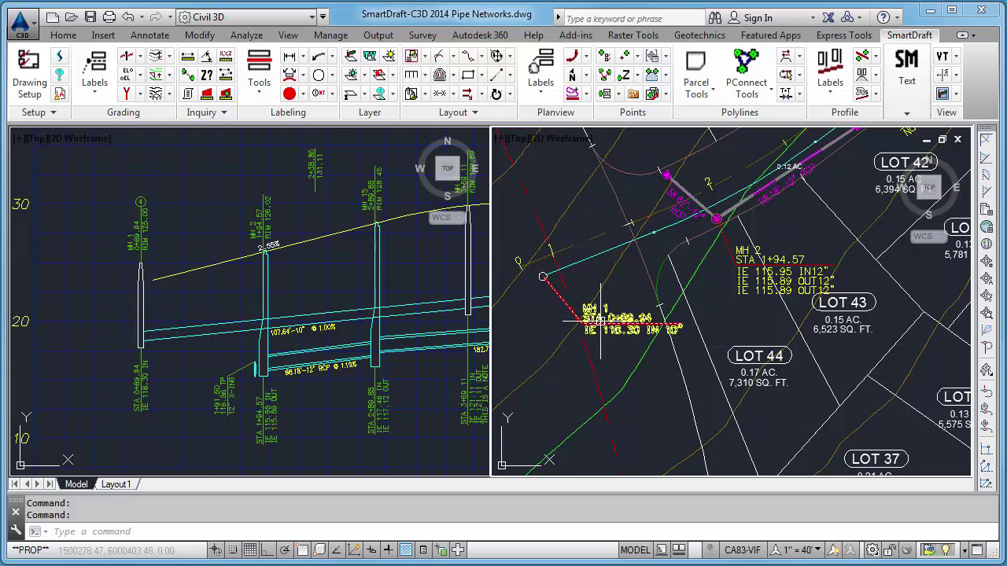
pyautogui.moveTo(601, 321)
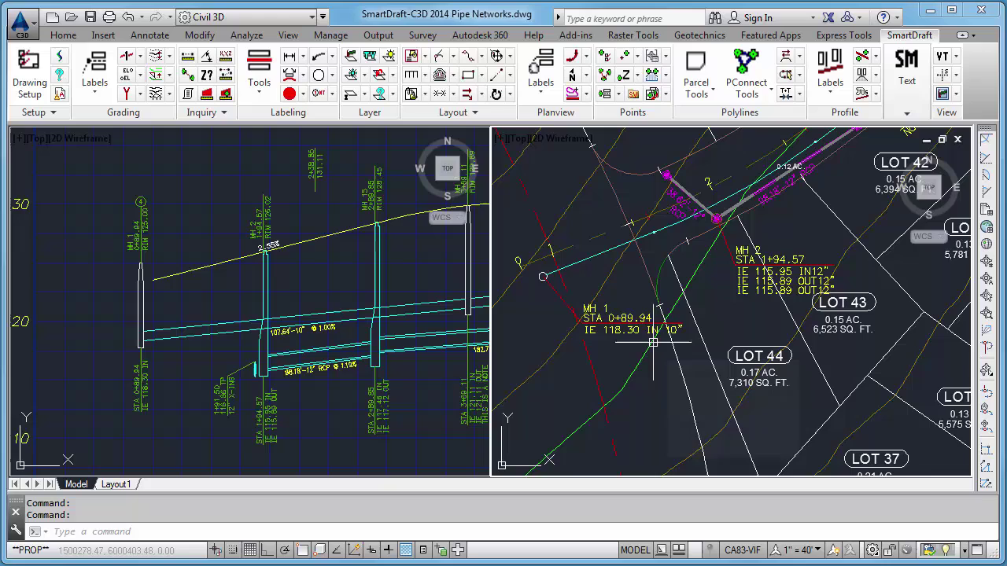
pyautogui.scroll(4, 770, 241)
# Step: Apply the spaced IN and OUT invert suffixes to the MH 2 label
pyautogui.click(810, 346)
pyautogui.doubleClick(811, 346)
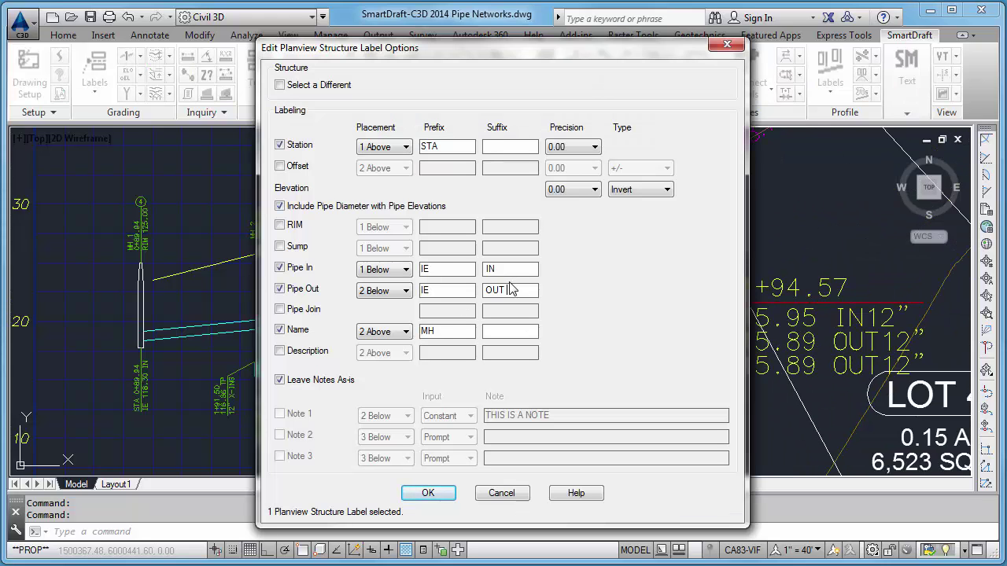
pyautogui.click(428, 493)
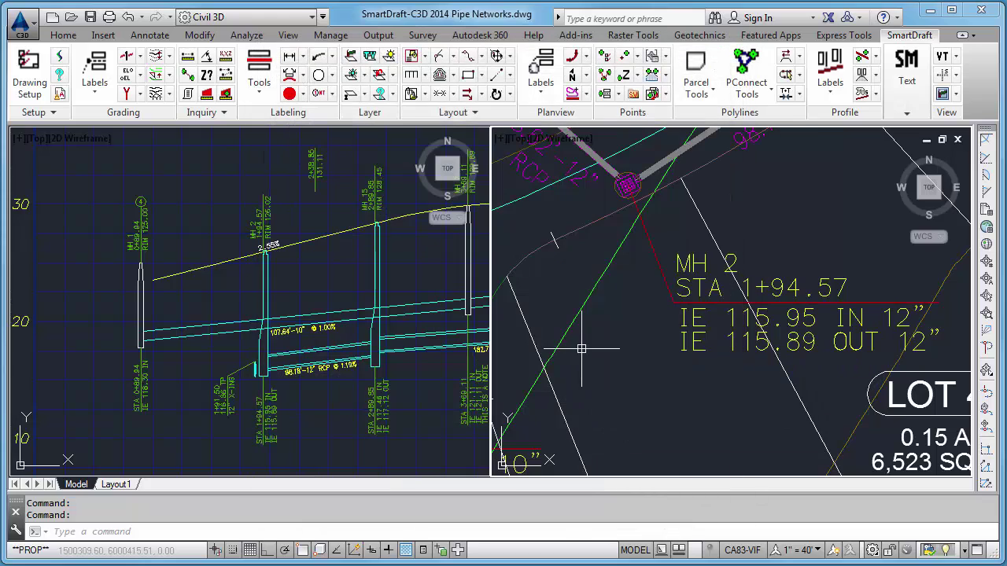
pyautogui.scroll(-2, 618, 387)
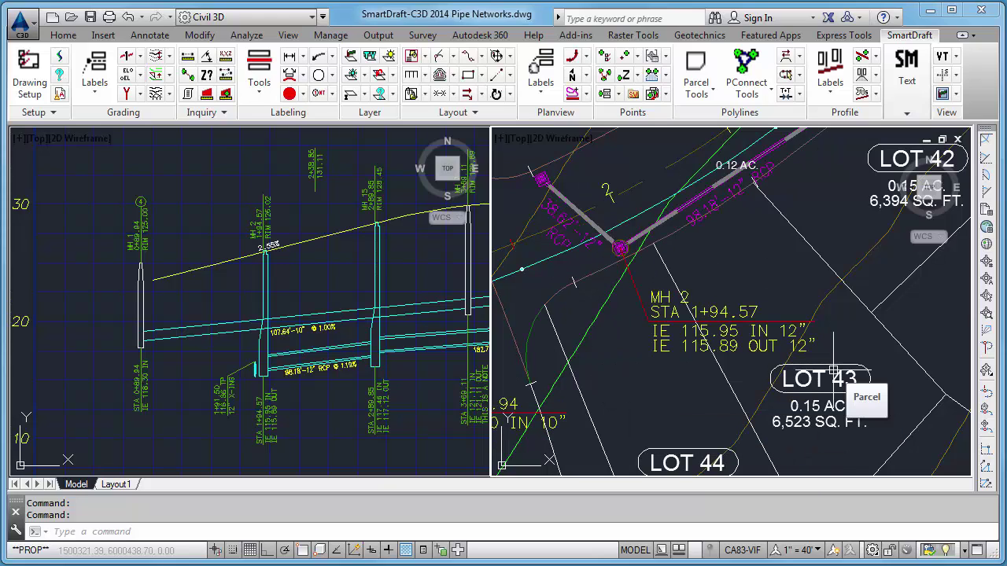
# Step: Delete the STA prefix so MH 2's station reads 1+94.57
pyautogui.doubleClick(640, 296)
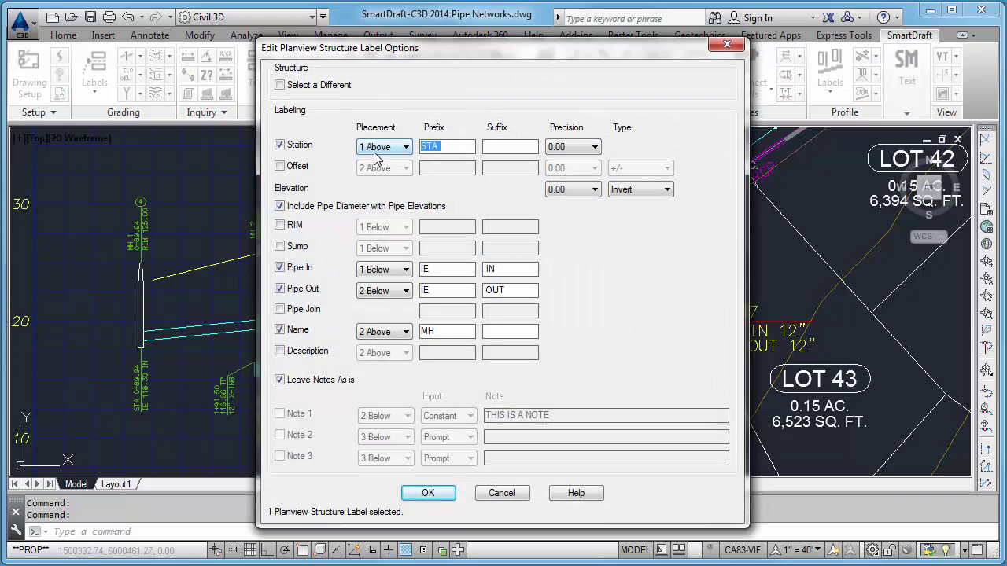
pyautogui.press('Delete')
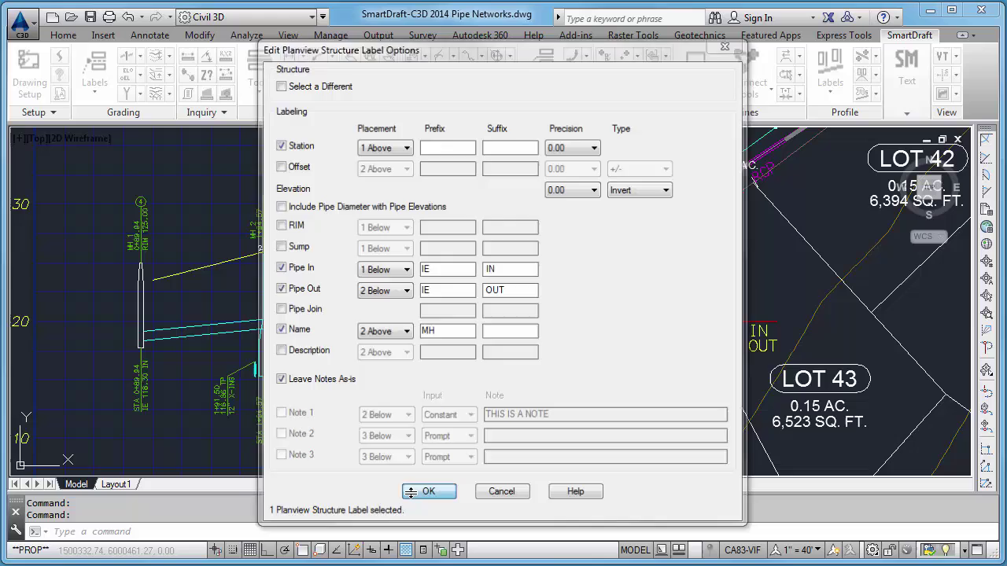
pyautogui.click(428, 493)
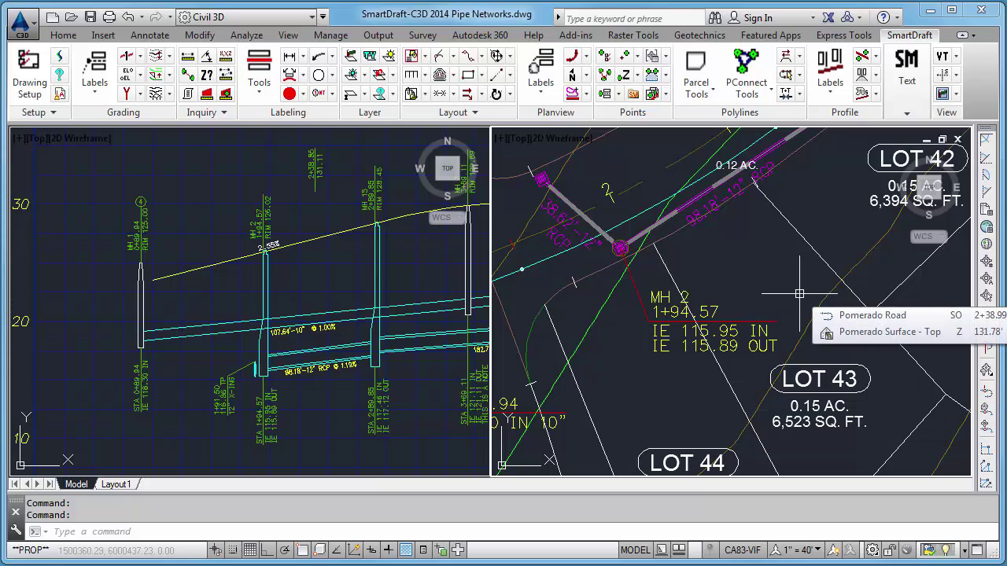
# Step: Restore pipe diameters and add the rim elevation line to the MH 2 label
pyautogui.doubleClick(704, 323)
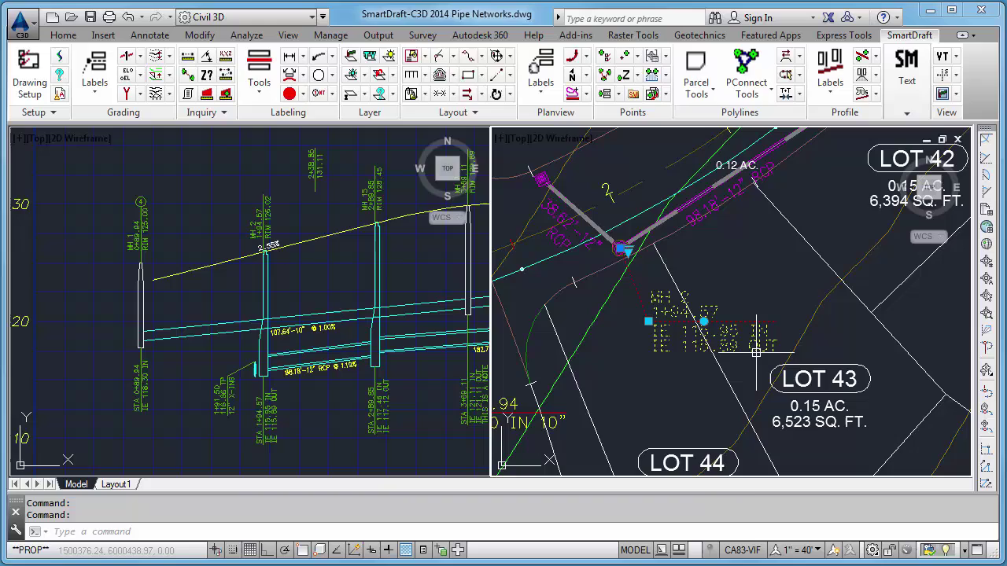
pyautogui.click(280, 205)
pyautogui.click(279, 225)
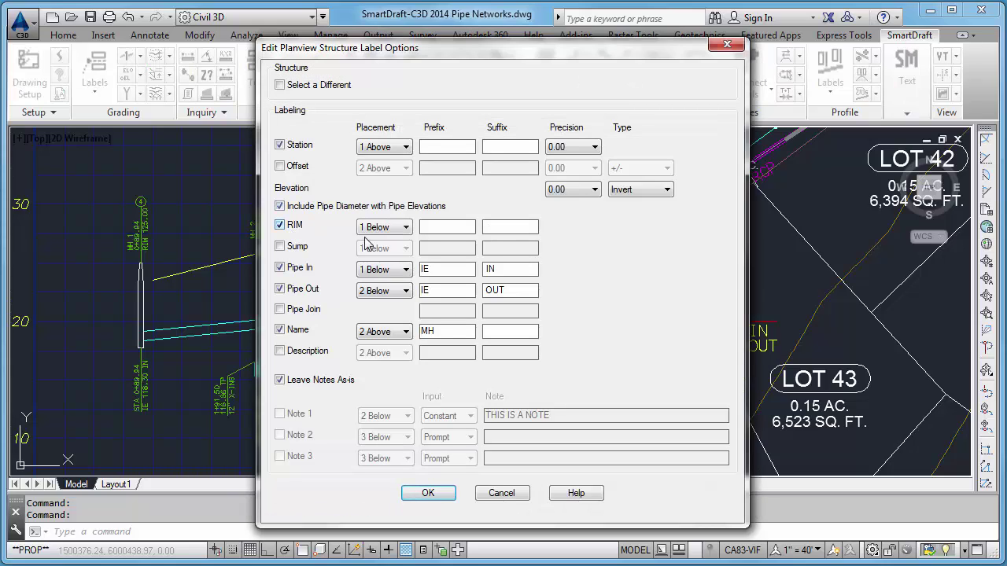
pyautogui.click(393, 227)
pyautogui.click(374, 251)
pyautogui.click(435, 496)
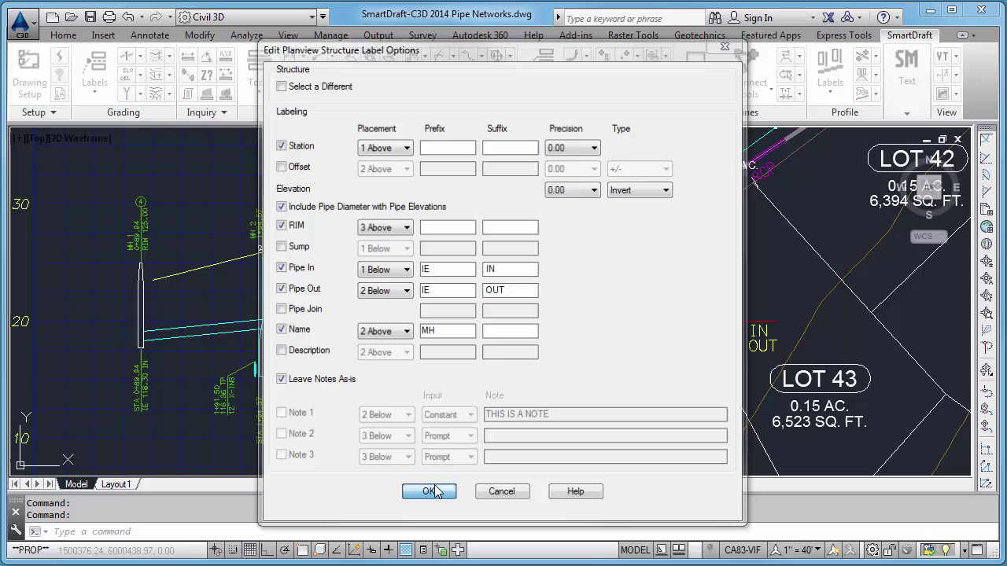
# Step: Change the rim prefix to uppercase RIM on the MH 2 label
pyautogui.doubleClick(652, 318)
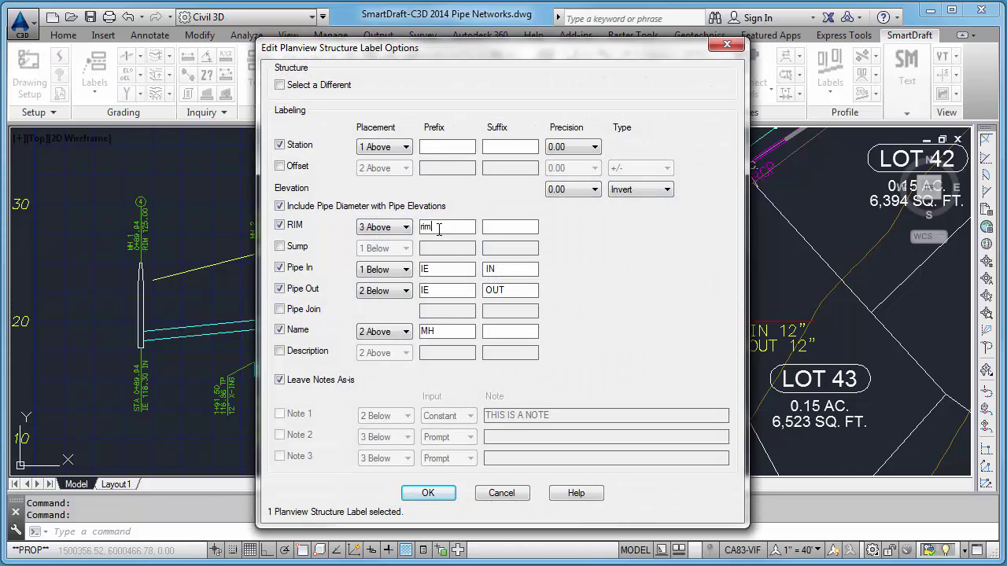
pyautogui.press('BackSpace')
pyautogui.press('BackSpace')
pyautogui.press('BackSpace')
pyautogui.write('RIM')
pyautogui.click(428, 493)
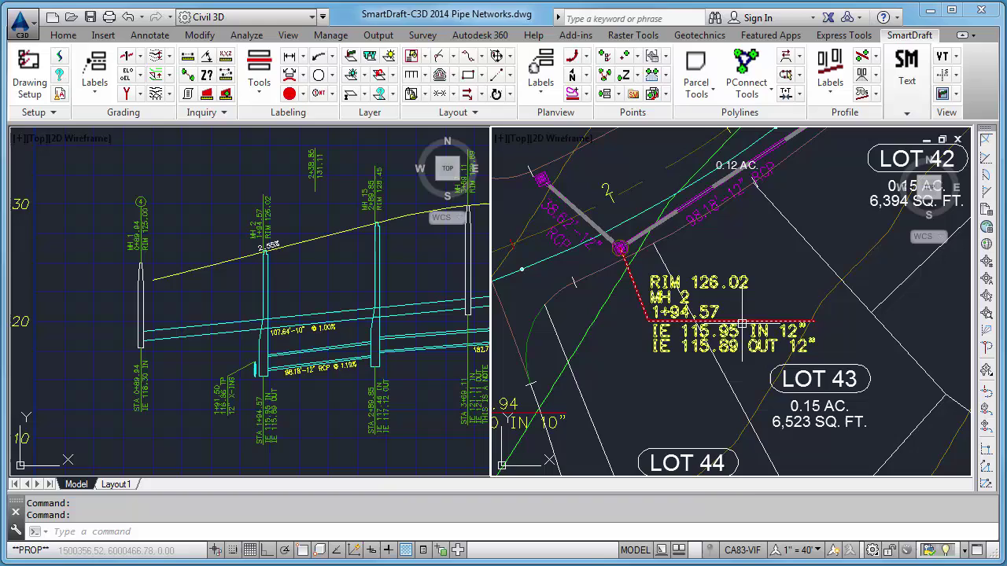
# Step: Reorder MH 2's lines: RIM 1 Below, Pipe In 2 Below, Pipe Out 3 Below
pyautogui.doubleClick(739, 330)
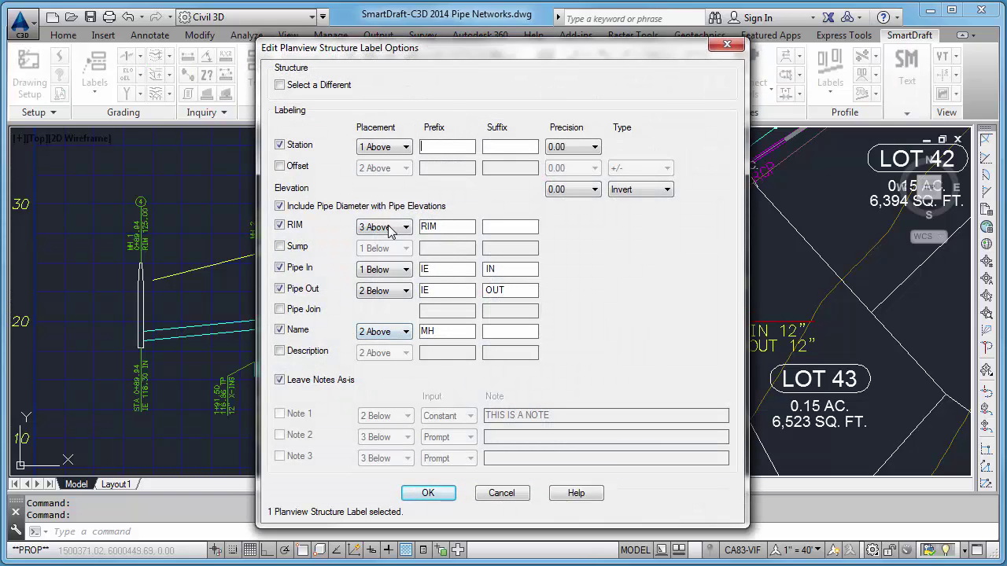
pyautogui.click(385, 229)
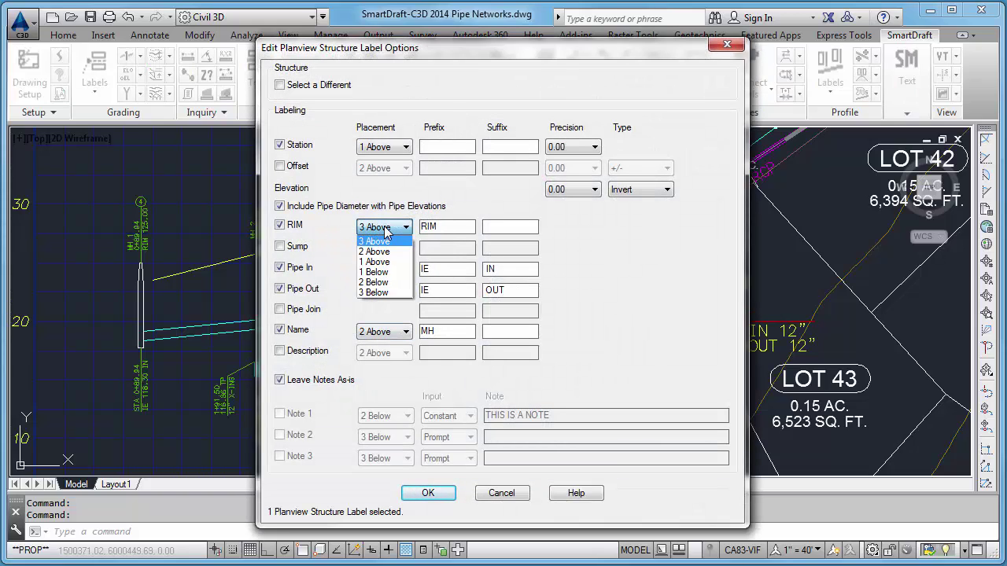
pyautogui.click(379, 262)
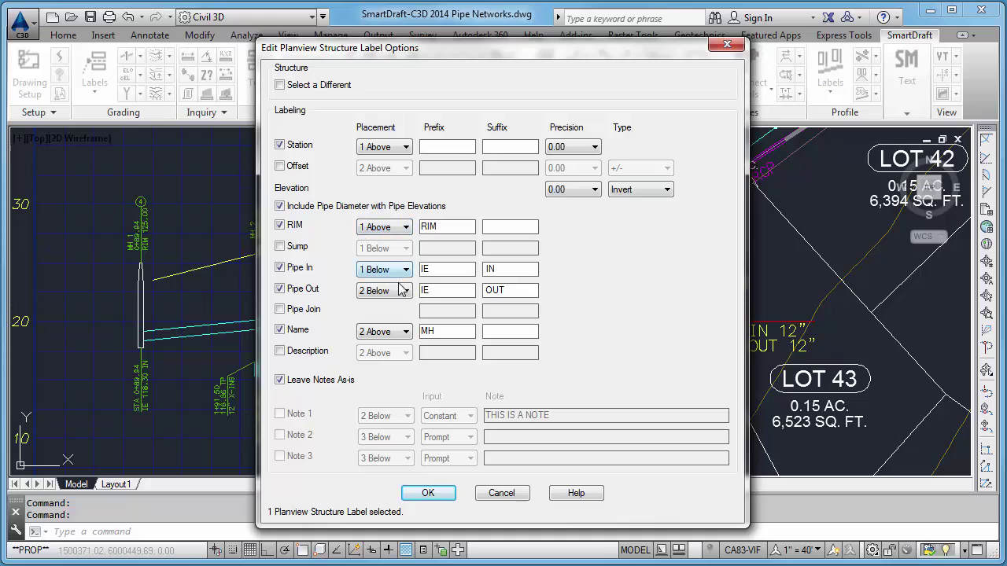
pyautogui.click(385, 226)
pyautogui.click(379, 271)
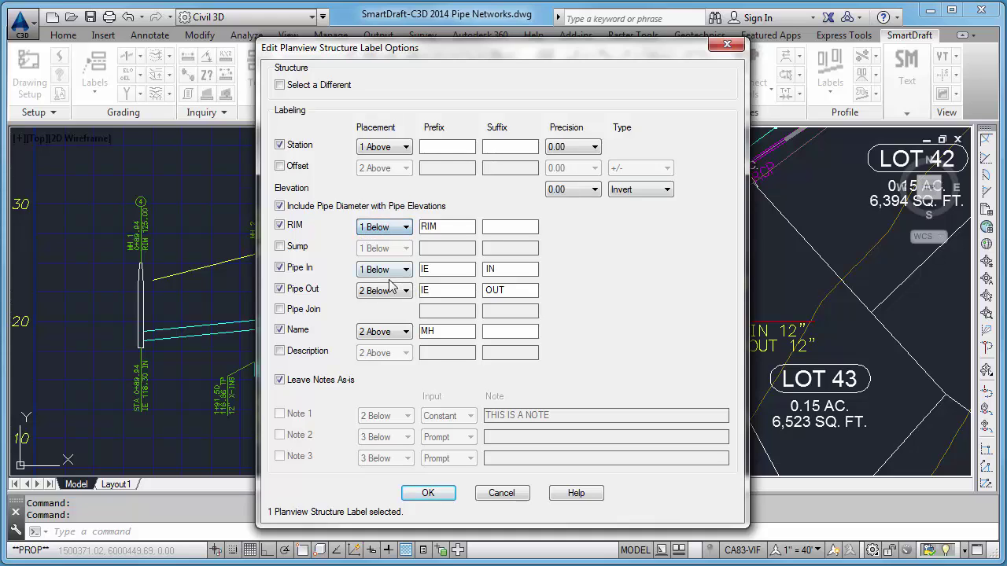
pyautogui.click(380, 271)
pyautogui.click(374, 324)
pyautogui.click(384, 290)
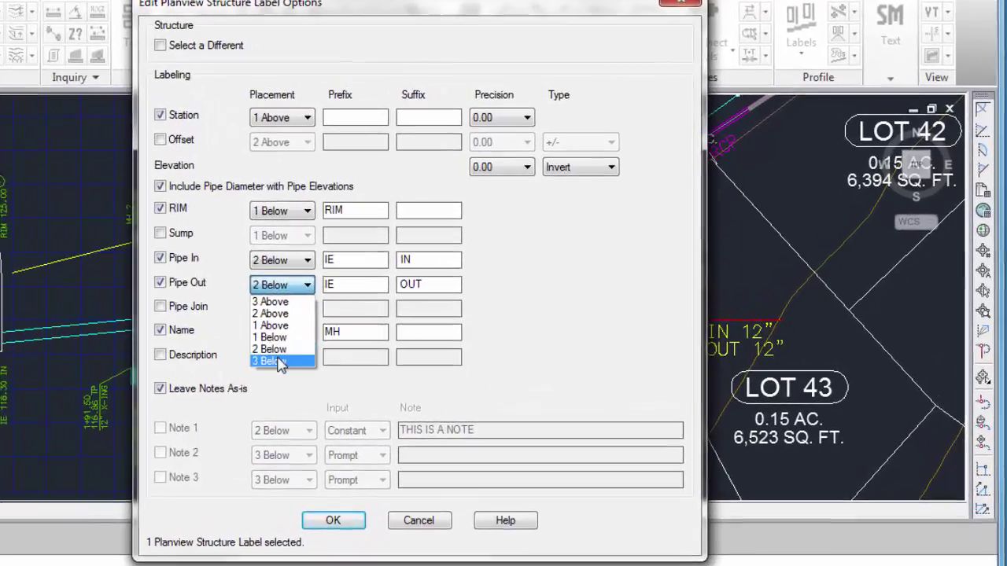
pyautogui.click(313, 359)
pyautogui.click(373, 509)
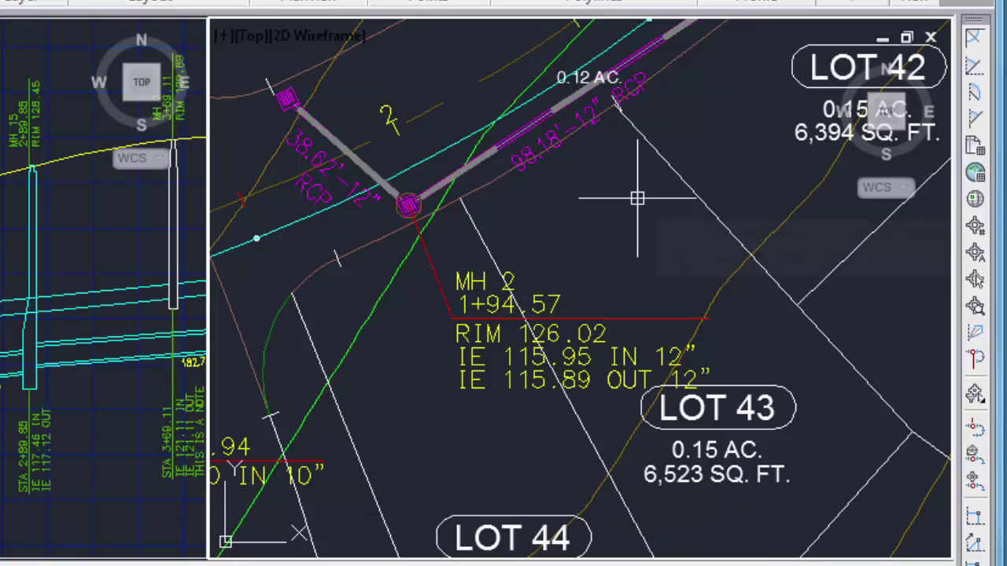
# Step: Pick up the MH 2 label, drop it in a new spot and rotate it
pyautogui.click(433, 280)
pyautogui.click(452, 318)
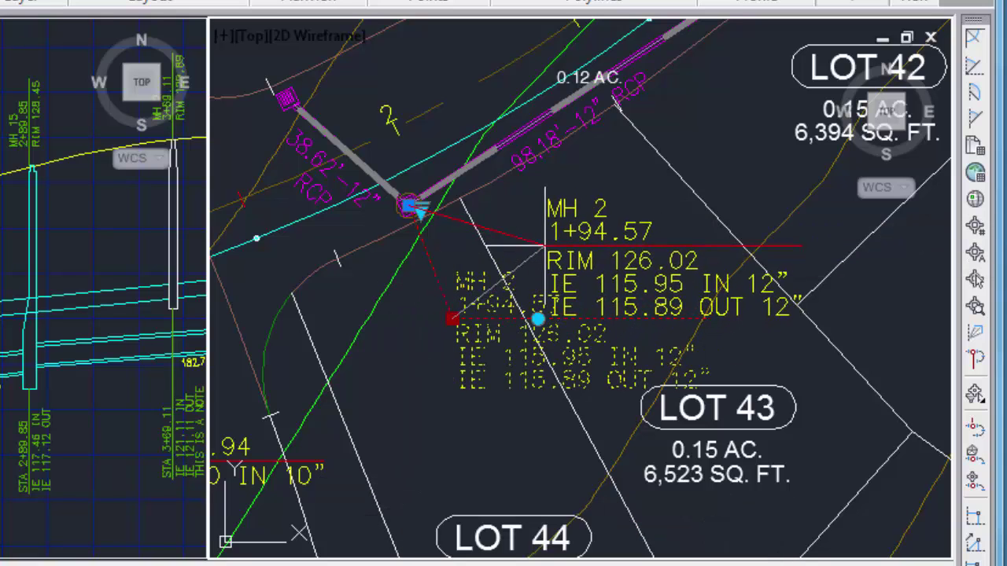
pyautogui.click(545, 246)
pyautogui.click(631, 243)
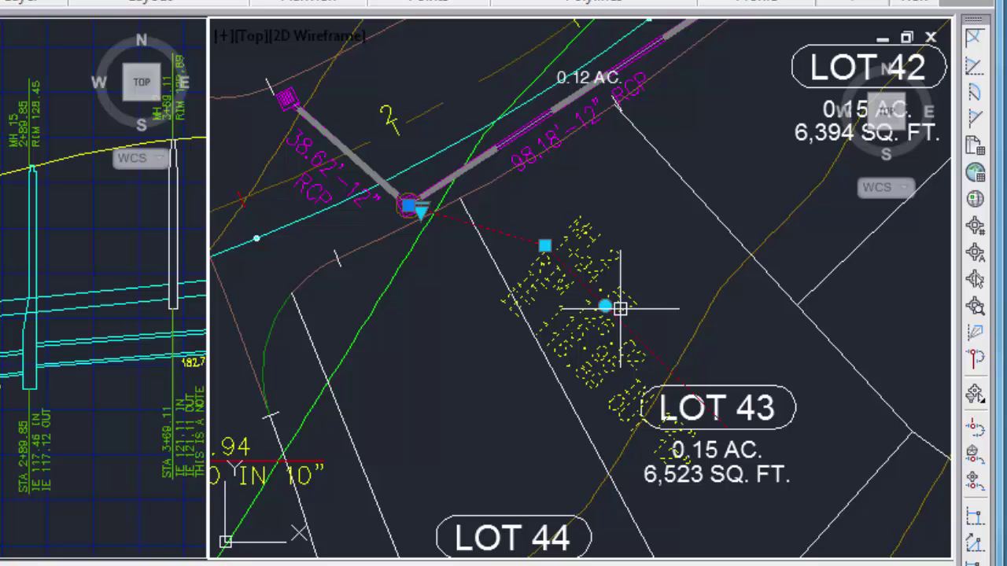
# Step: With Ortho on, place the MH 2 label straight below its old position
pyautogui.press('F8')
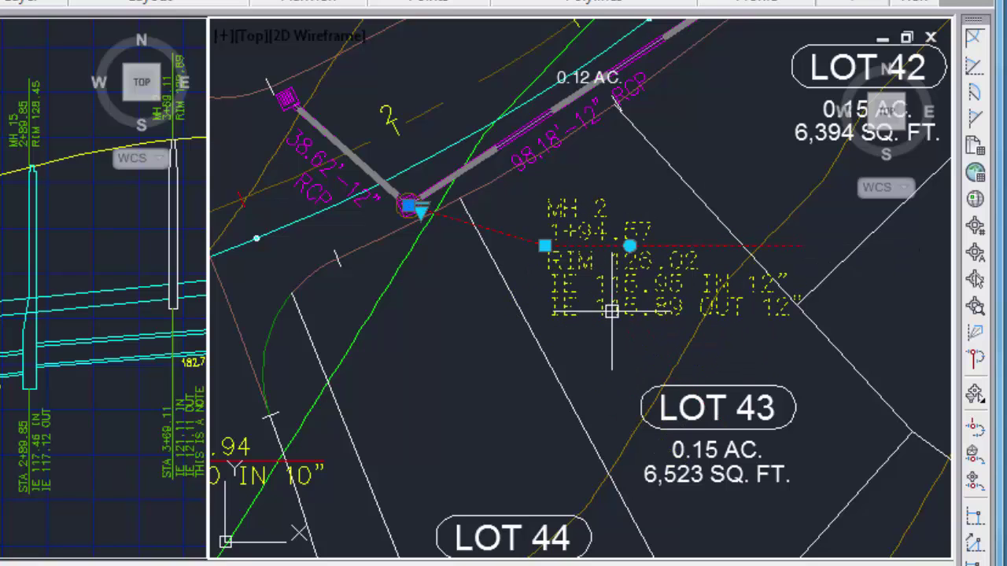
pyautogui.click(472, 315)
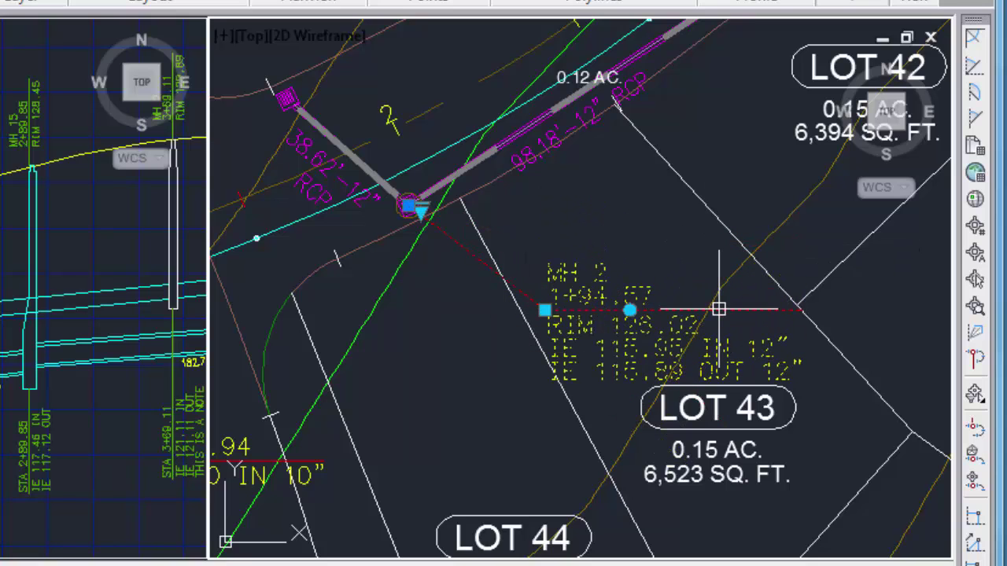
pyautogui.press('Escape')
pyautogui.press('Return')
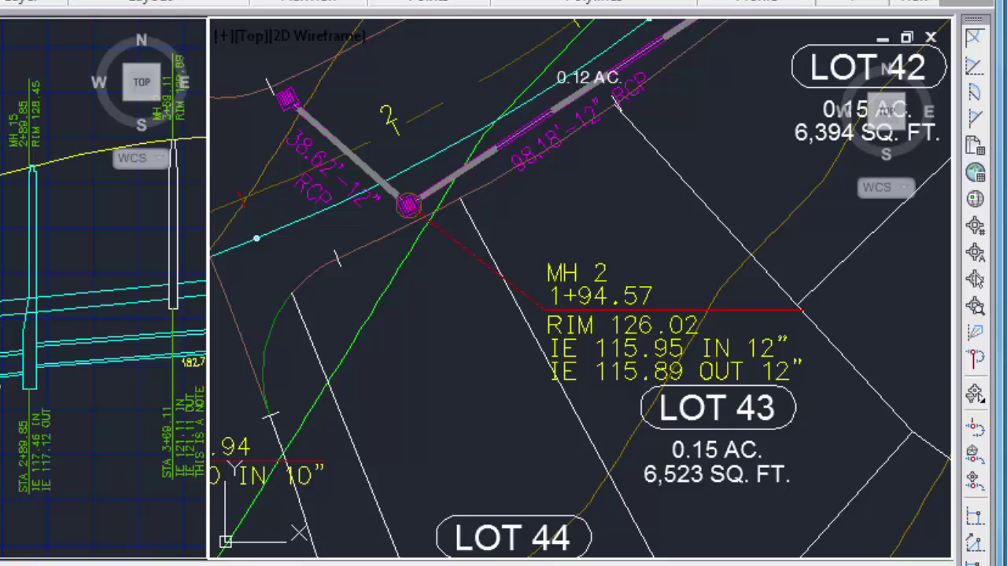
# Step: Flip the MH 2 label to the manhole's left and end the command
pyautogui.click(452, 243)
pyautogui.press('Return')
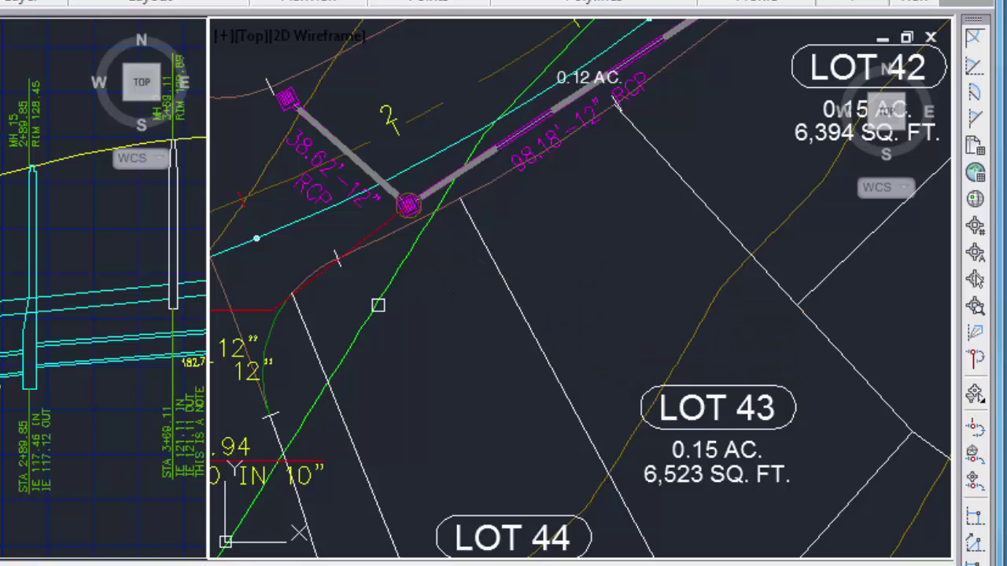
pyautogui.rightClick(395, 299)
pyautogui.click(449, 314)
# Step: Drag the MH 2 leader grip to a new spot, then flip the label right
pyautogui.click(269, 308)
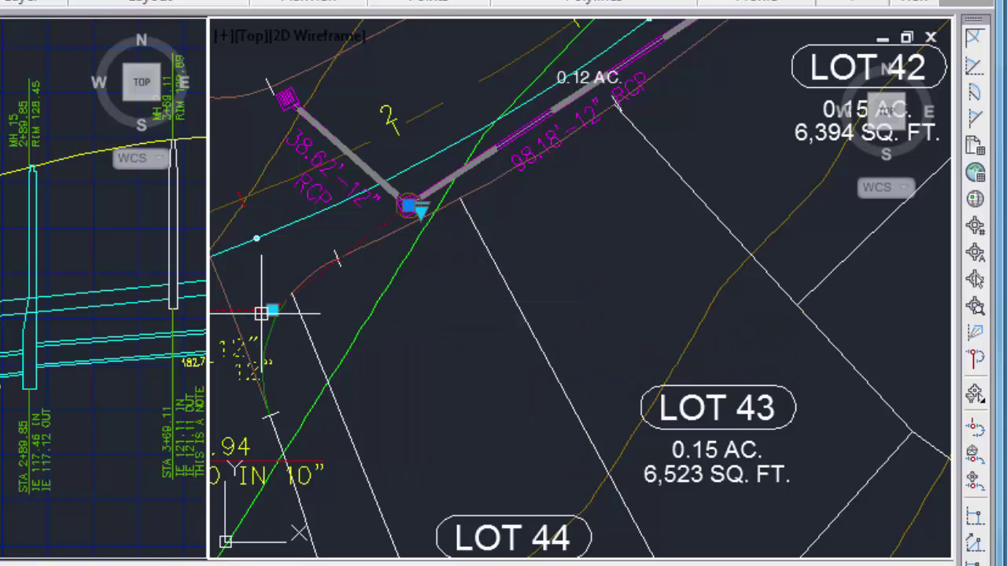
pyautogui.click(272, 309)
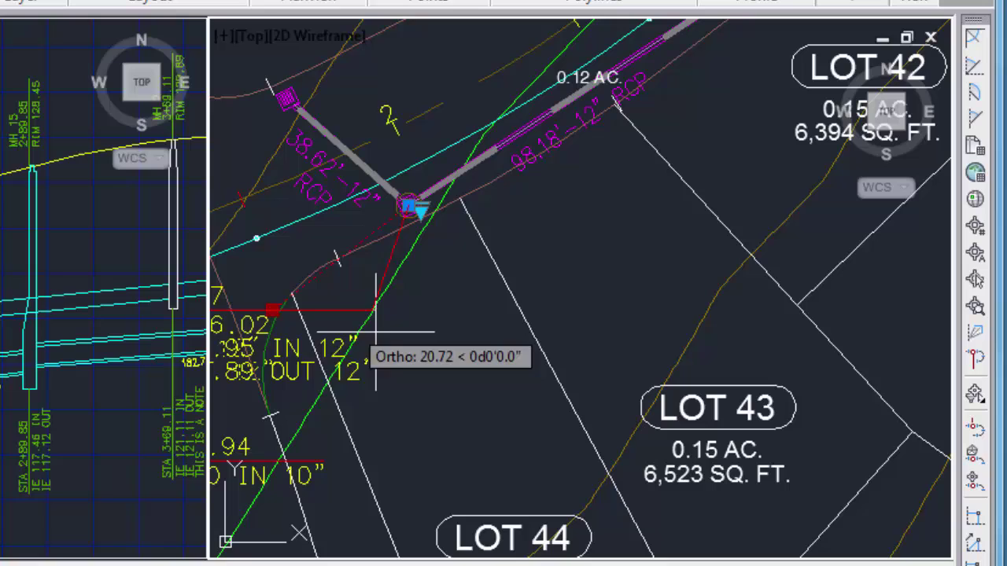
pyautogui.click(455, 359)
pyautogui.scroll(-2, 459, 359)
pyautogui.click(409, 350)
pyautogui.press('Return')
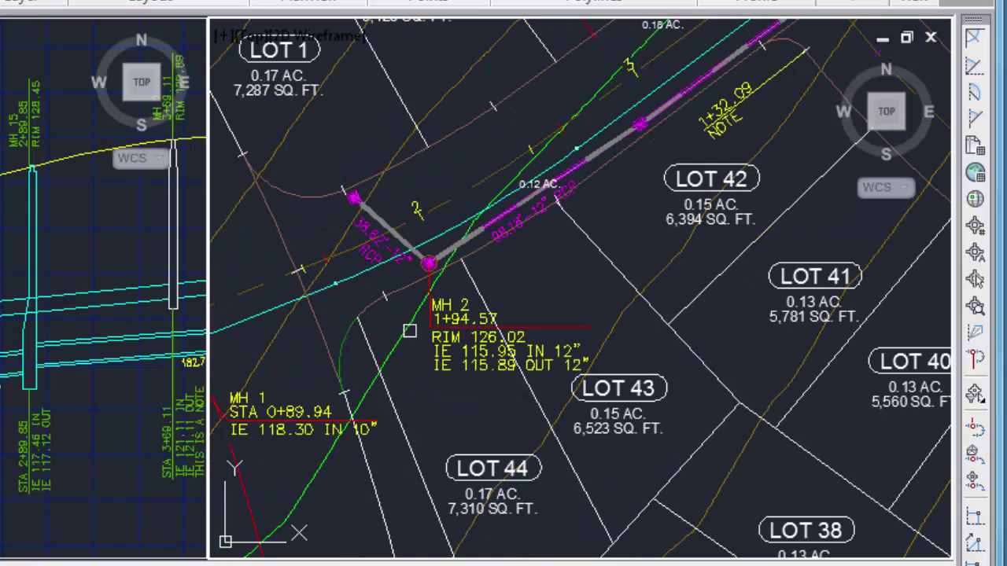
# Step: Flip the MH 1 label left, right, then left again to end on its left side
pyautogui.scroll(-4, 391, 363)
pyautogui.scroll(4, 253, 406)
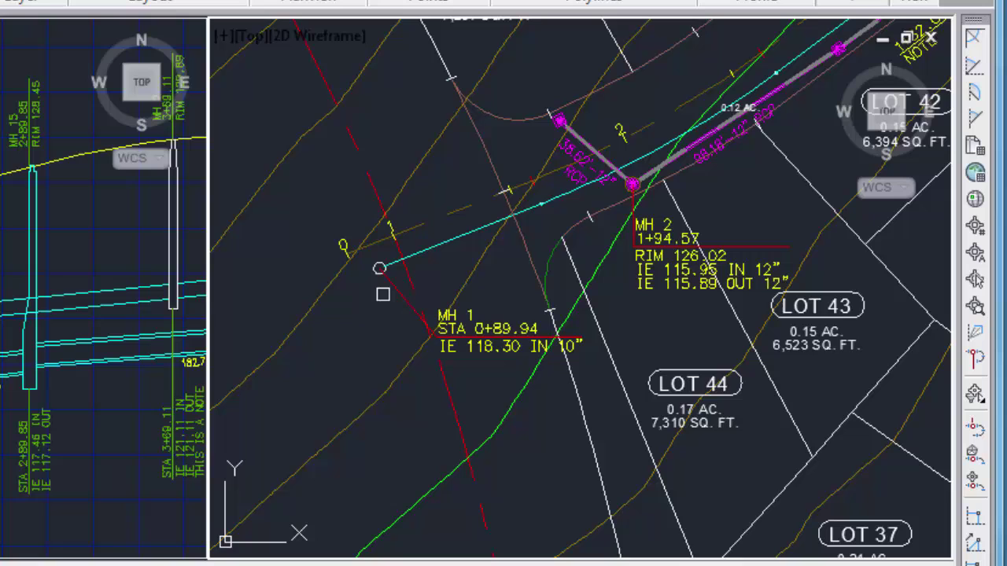
pyautogui.click(395, 289)
pyautogui.scroll(-4, 385, 298)
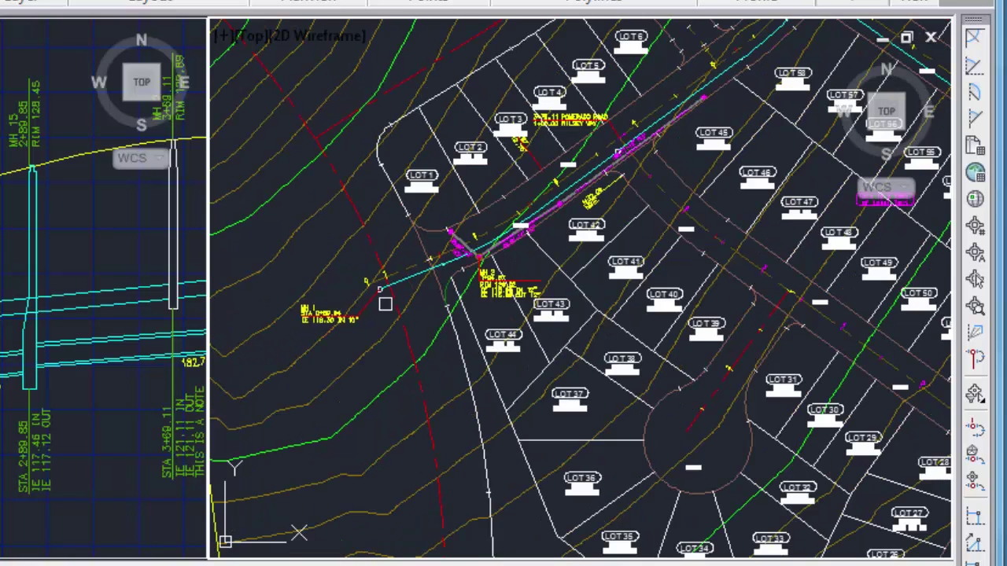
pyautogui.scroll(4, 391, 323)
pyautogui.click(392, 324)
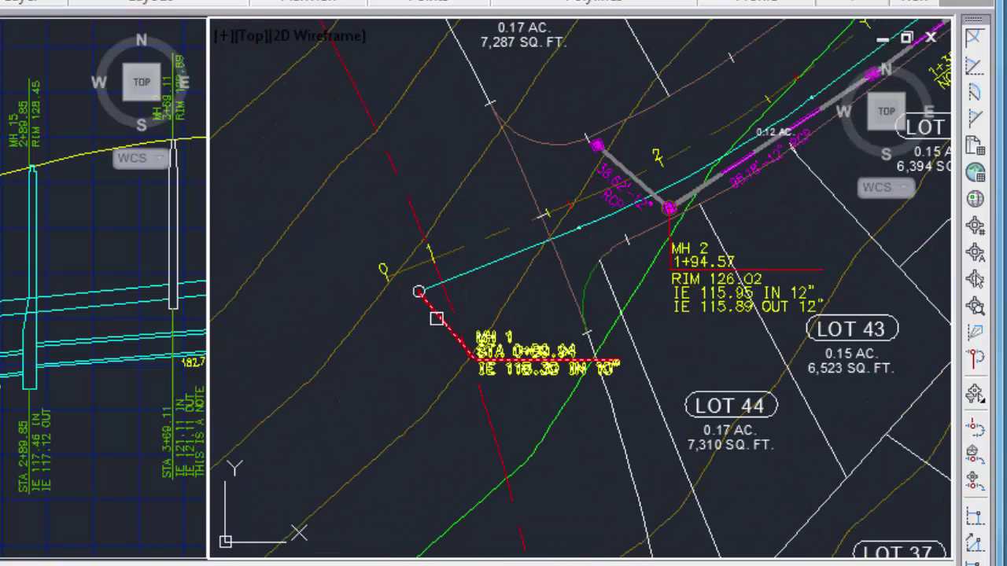
pyautogui.click(447, 337)
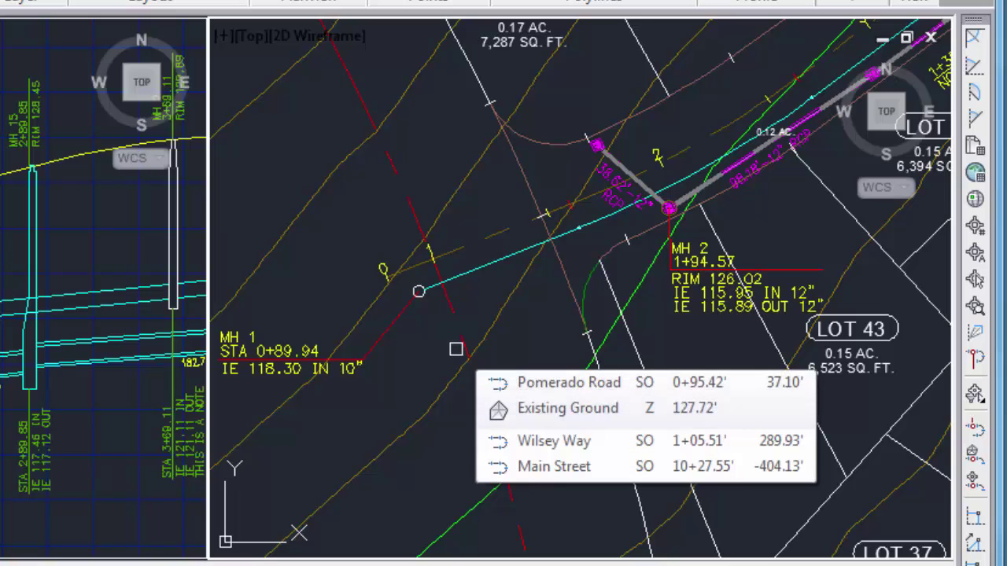
pyautogui.scroll(3, 418, 336)
pyautogui.scroll(1, 417, 336)
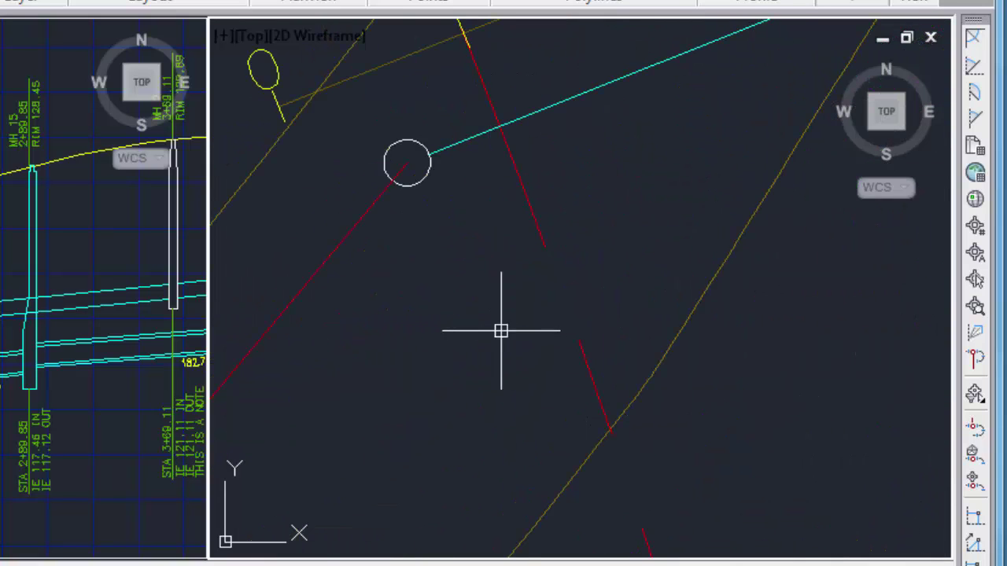
pyautogui.scroll(-3, 498, 330)
pyautogui.moveTo(467, 321); pyautogui.dragTo(543, 317, button='middle')
pyautogui.scroll(2, 582, 302)
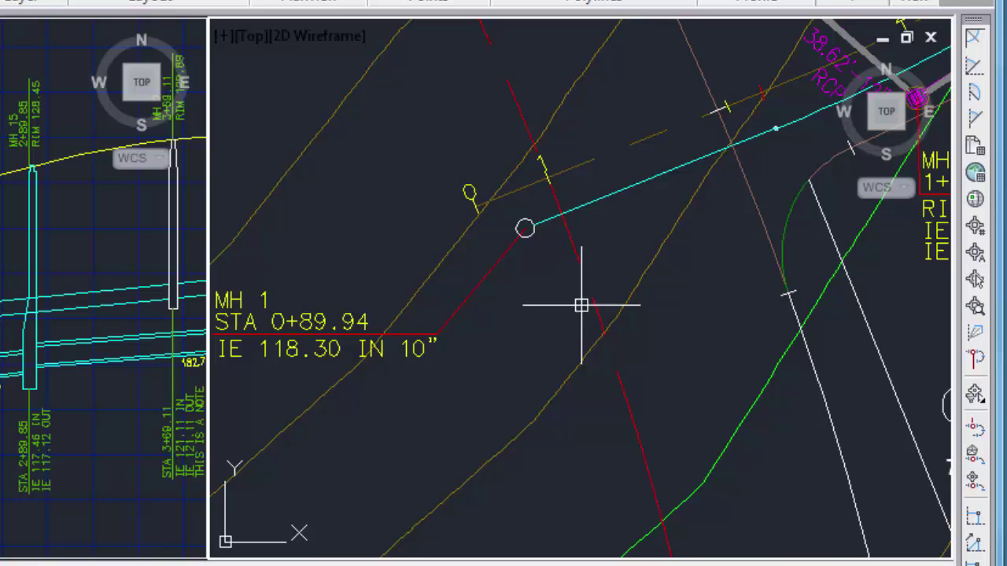
pyautogui.scroll(-2, 559, 306)
pyautogui.scroll(2, 602, 260)
pyautogui.click(534, 256)
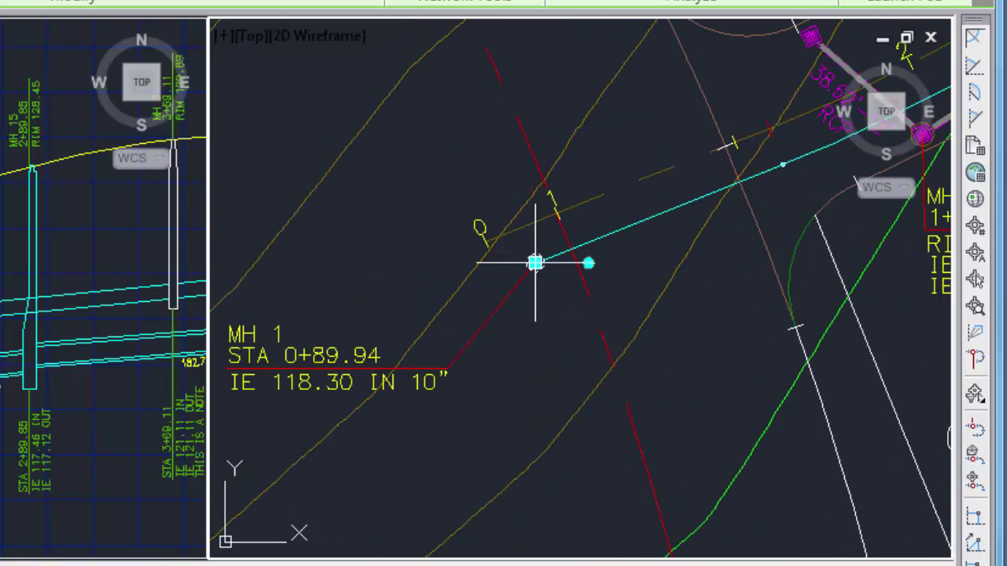
pyautogui.click(535, 262)
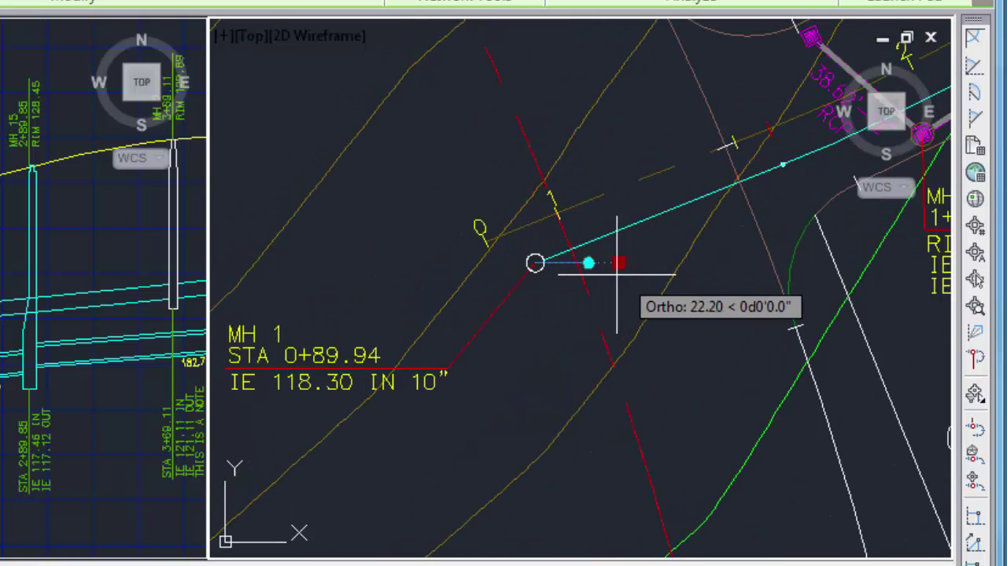
pyautogui.click(612, 275)
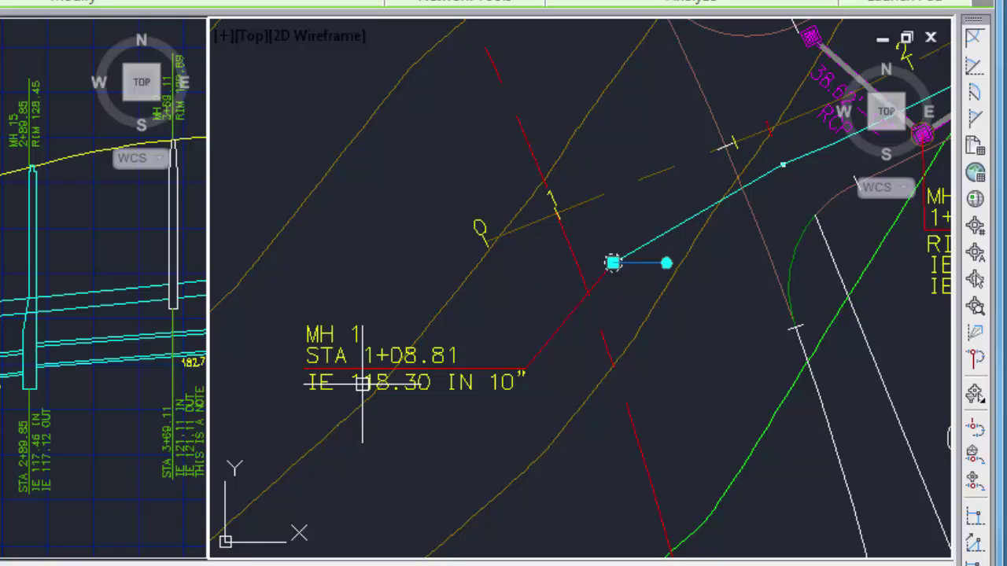
pyautogui.hotkey('ctrl', 'z')
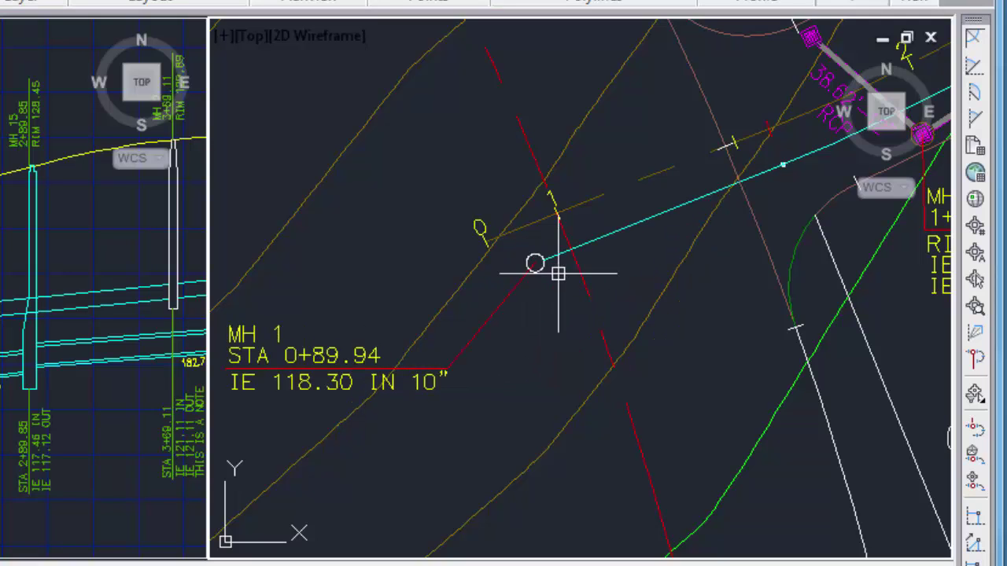
pyautogui.click(535, 263)
pyautogui.rightClick(535, 263)
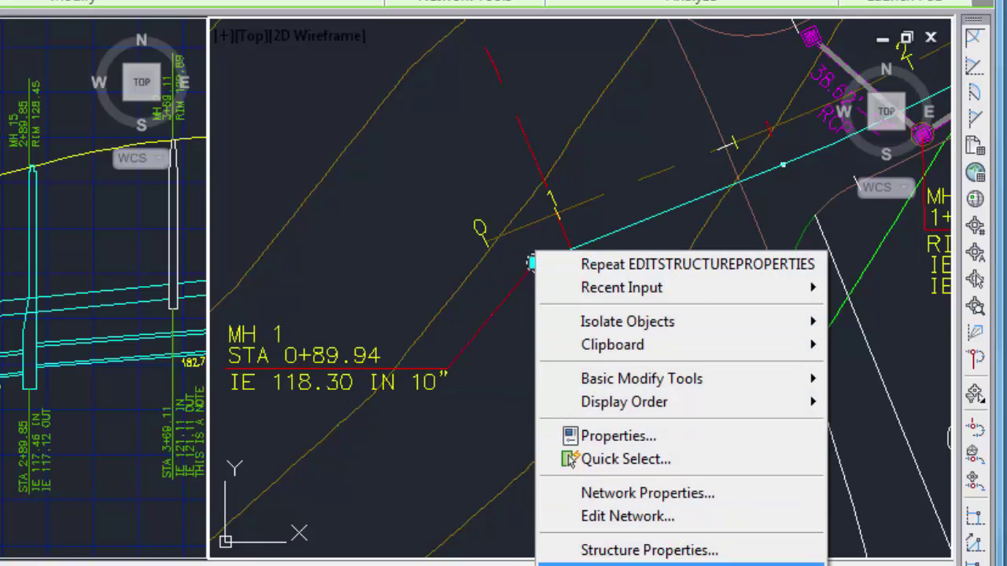
pyautogui.click(645, 551)
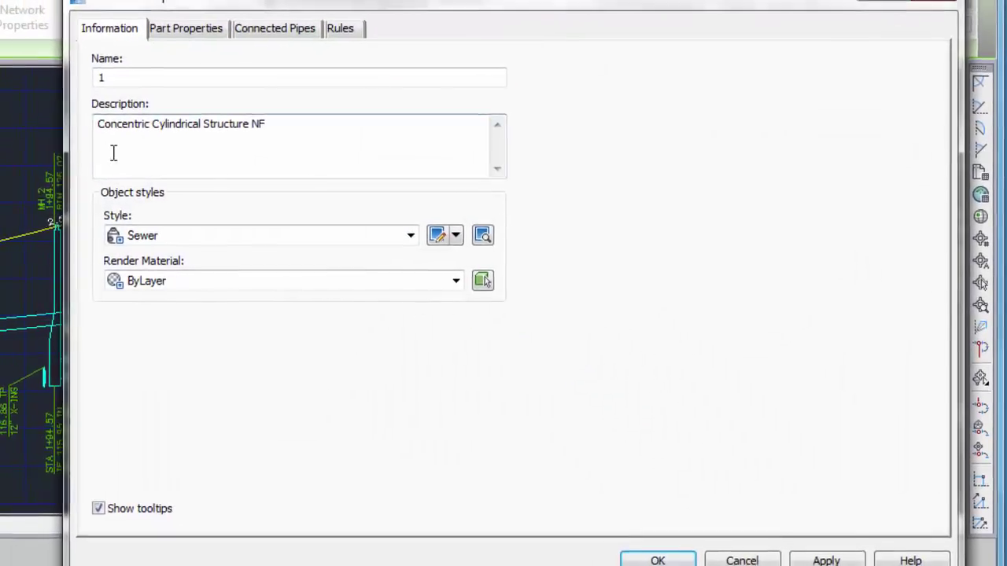
pyautogui.doubleClick(110, 77)
pyautogui.write('40')
pyautogui.click(657, 560)
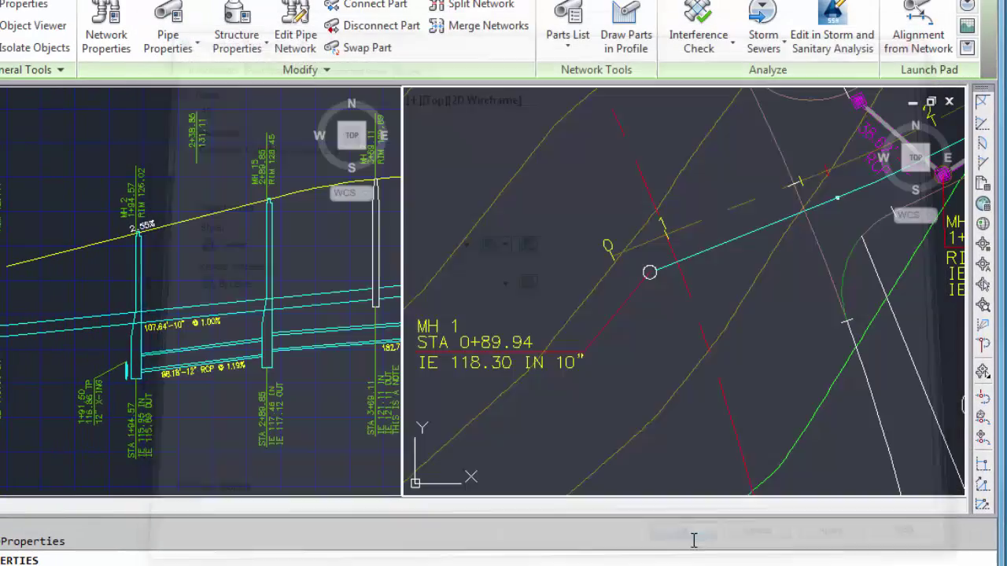
pyautogui.press('Escape')
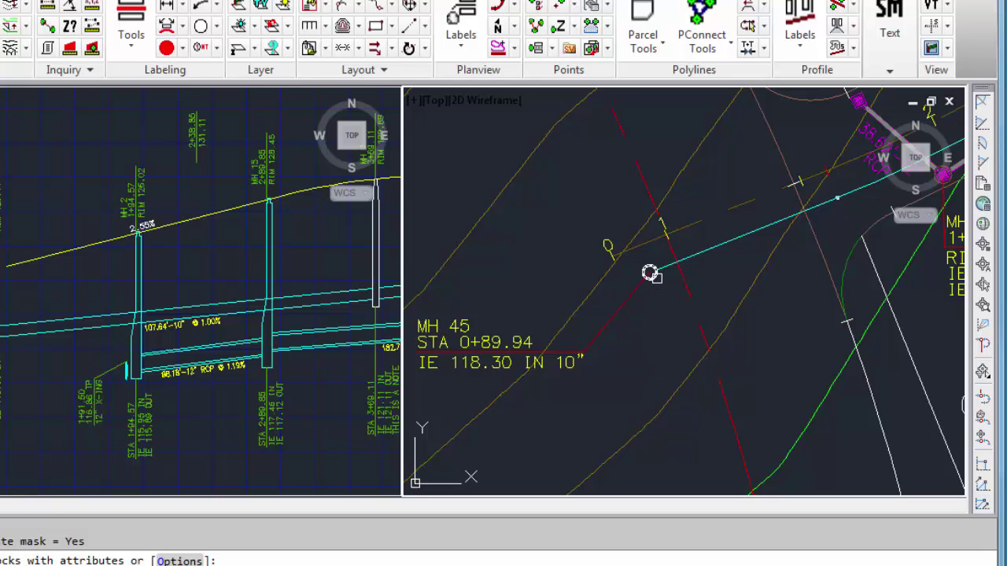
pyautogui.click(649, 273)
pyautogui.moveTo(443, 218); pyautogui.dragTo(304, 107)
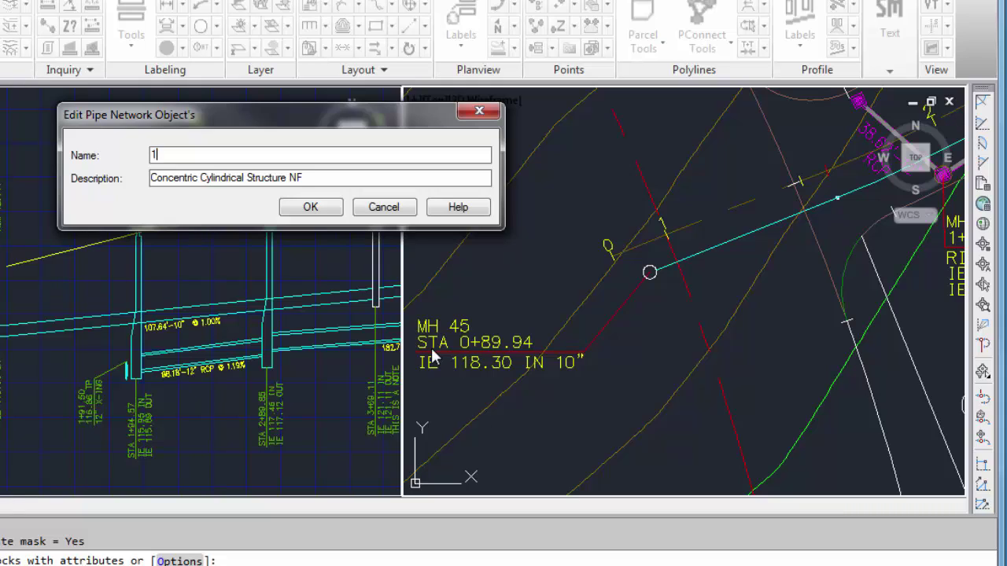
pyautogui.click(311, 208)
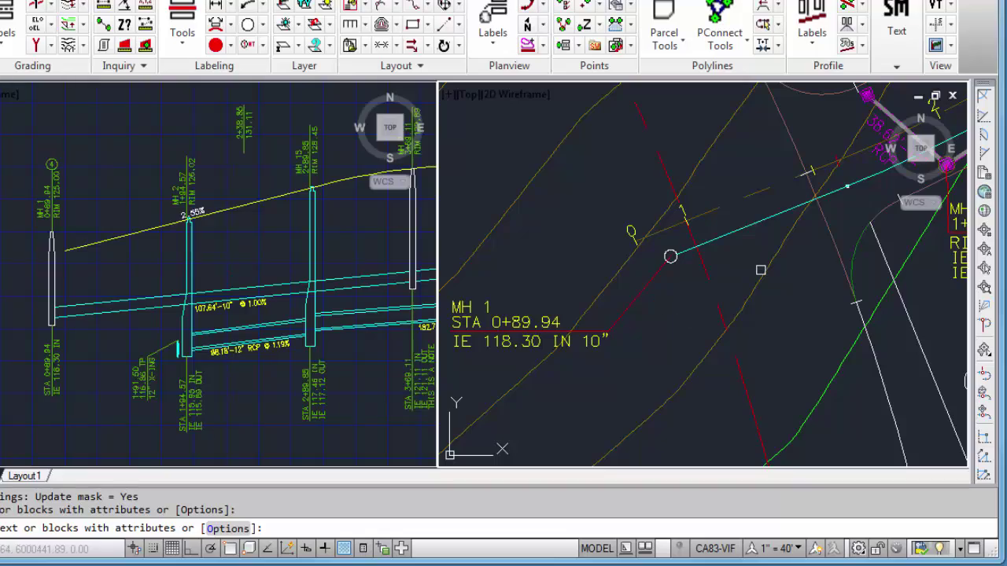
# Step: In Pipe Properties, set the start invert elevation of the pipe leaving MH 1 to 118.21
pyautogui.click(733, 234)
pyautogui.rightClick(733, 236)
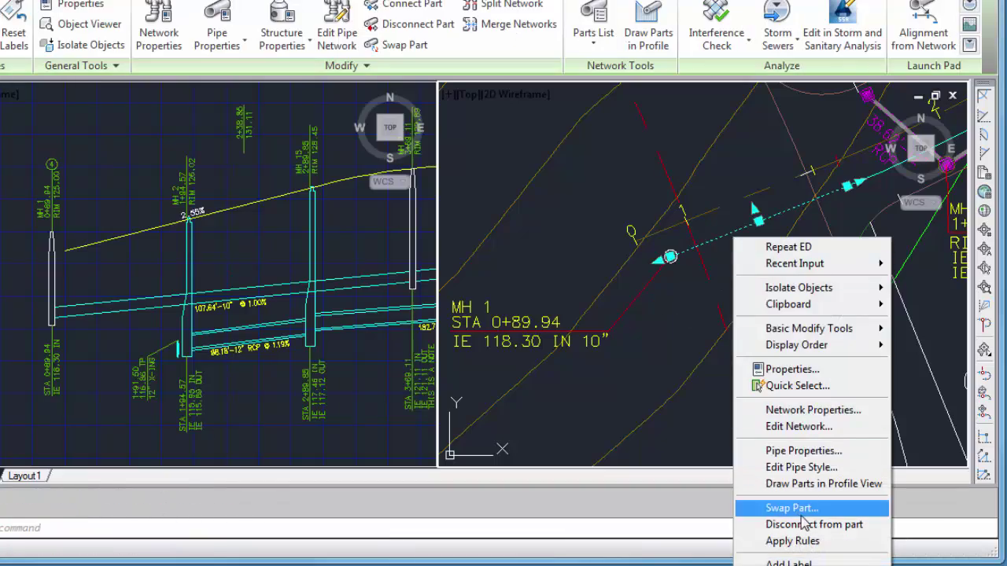
pyautogui.click(803, 451)
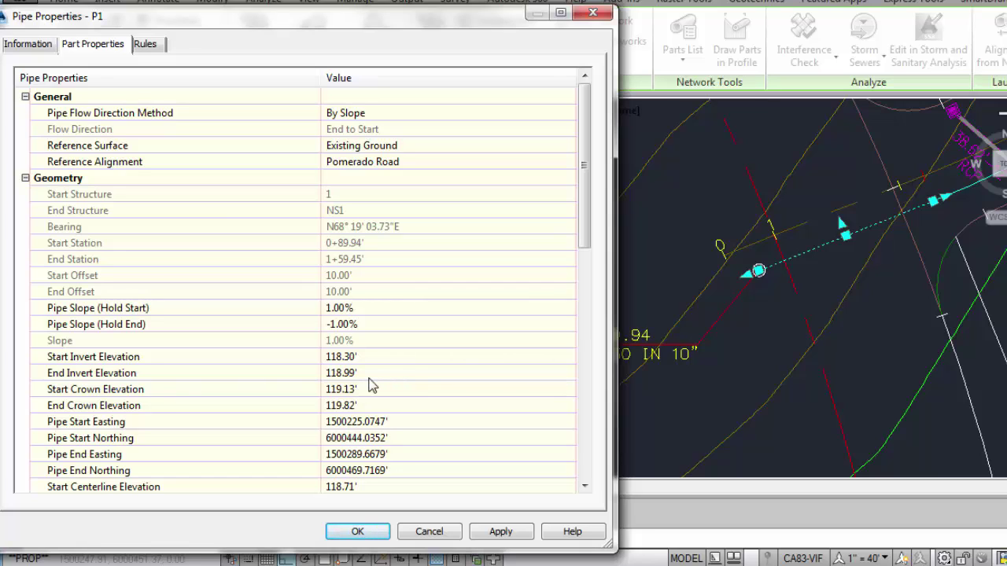
pyautogui.click(340, 356)
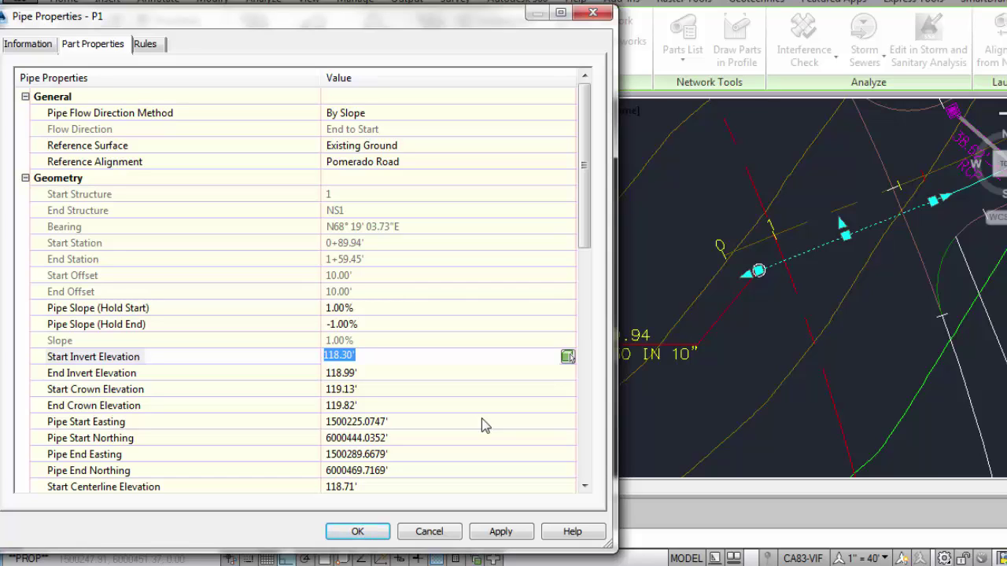
pyautogui.write('118.21')
pyautogui.click(354, 532)
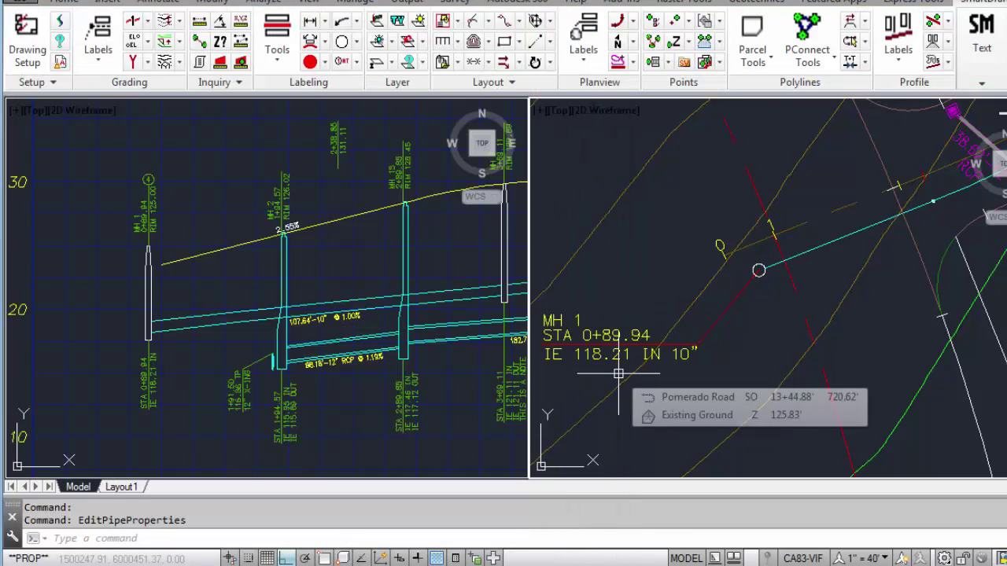
pyautogui.click(149, 417)
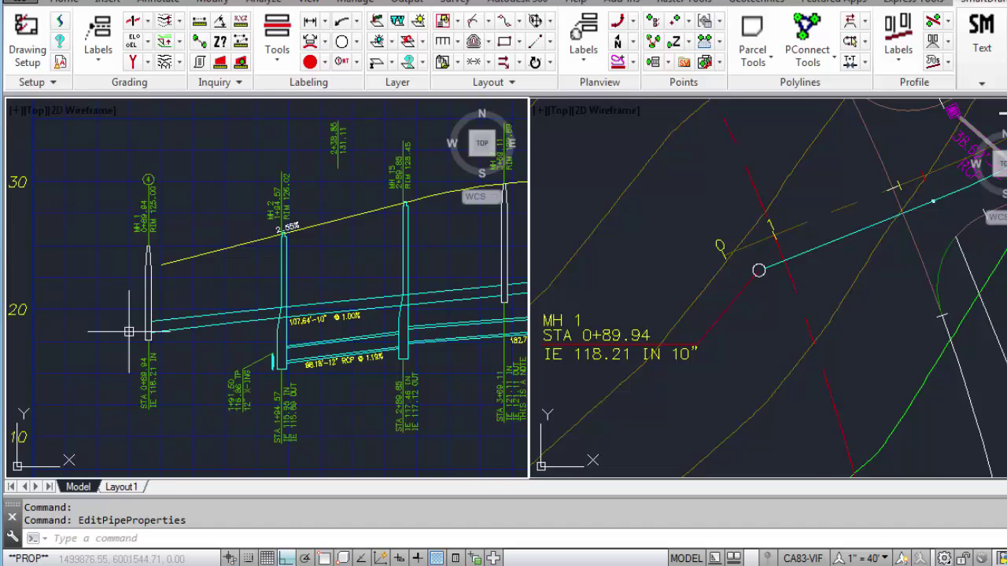